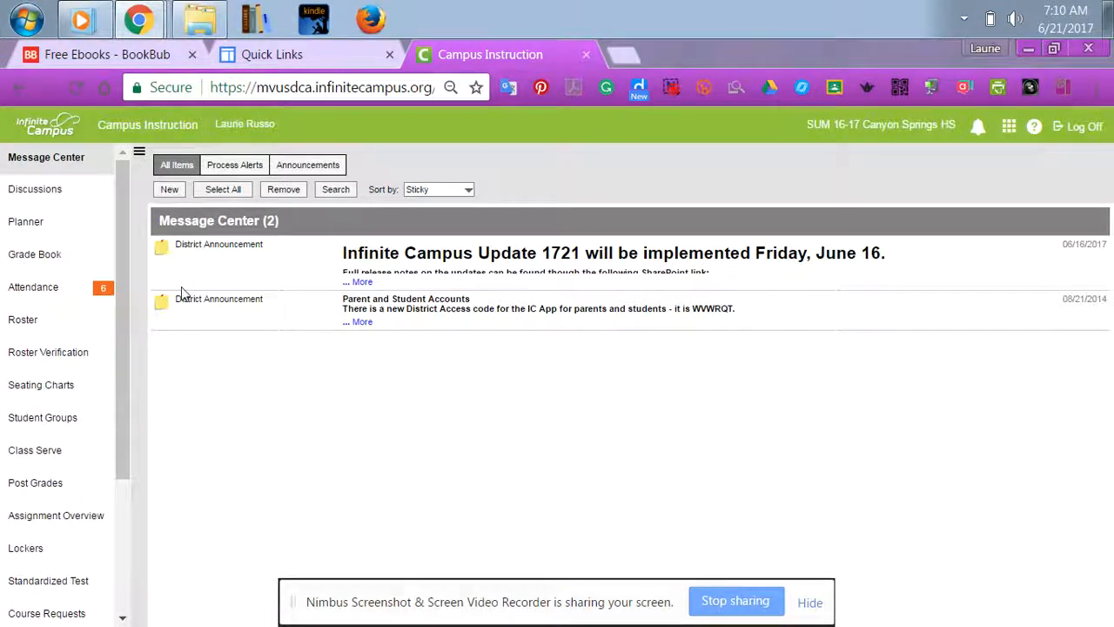
Open the grade book and start a new assignment for section EN2101-2 English 1 S1, closing it without creating categories or saving
click(33, 265)
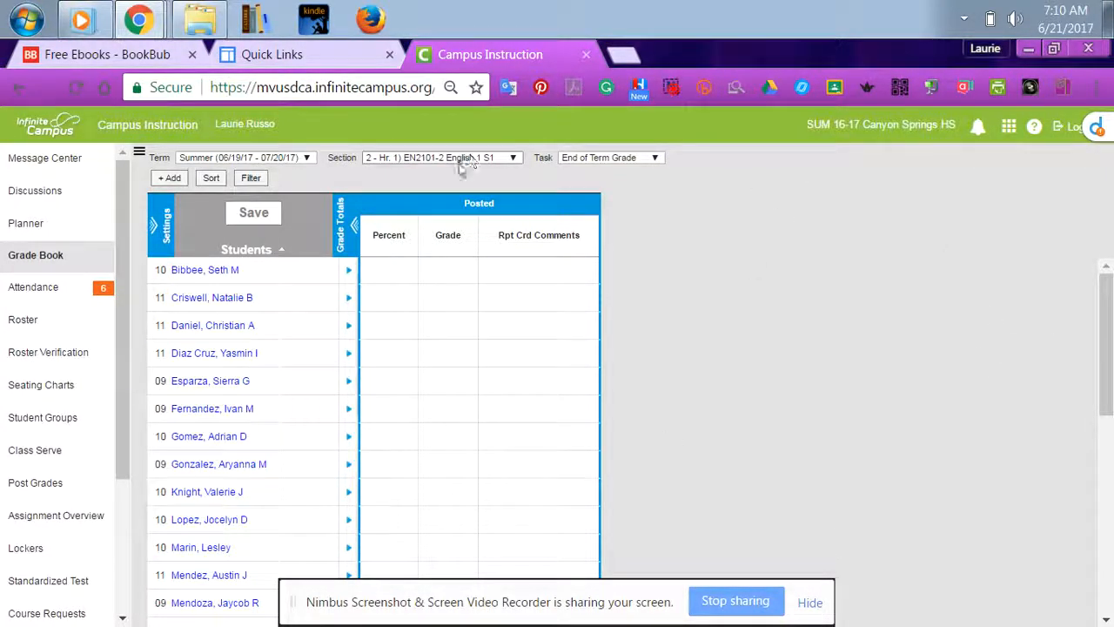
click(174, 179)
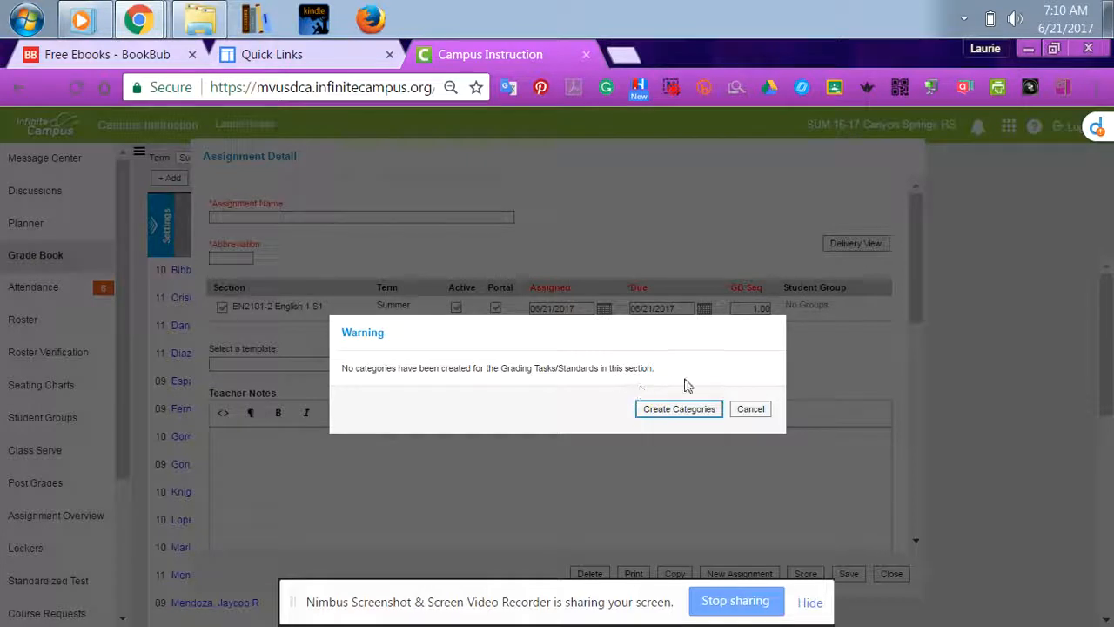
click(751, 409)
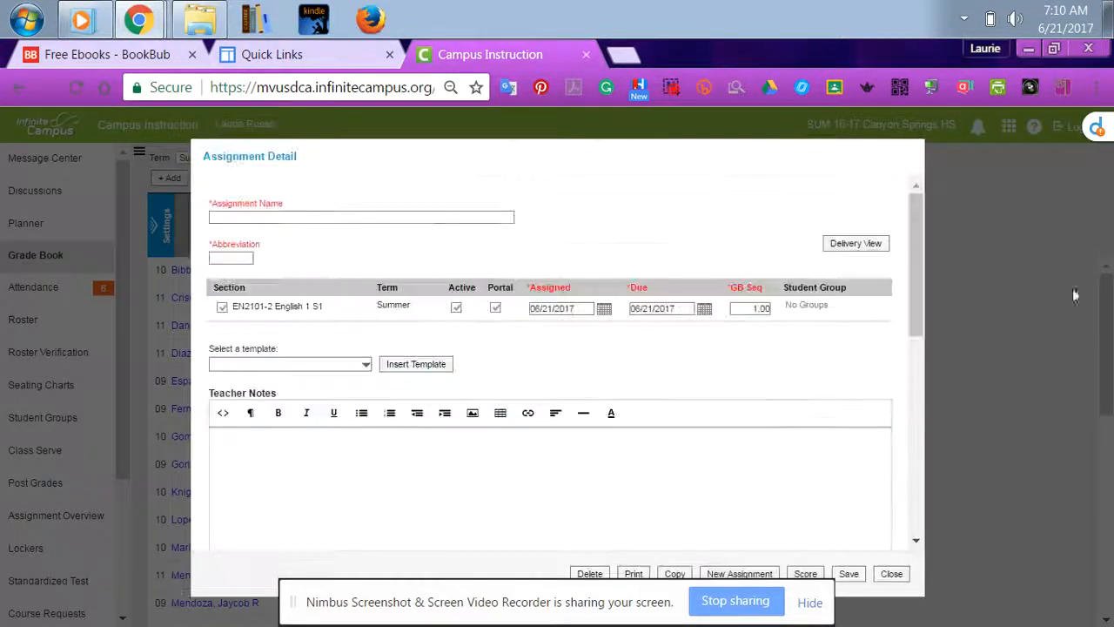
click(891, 576)
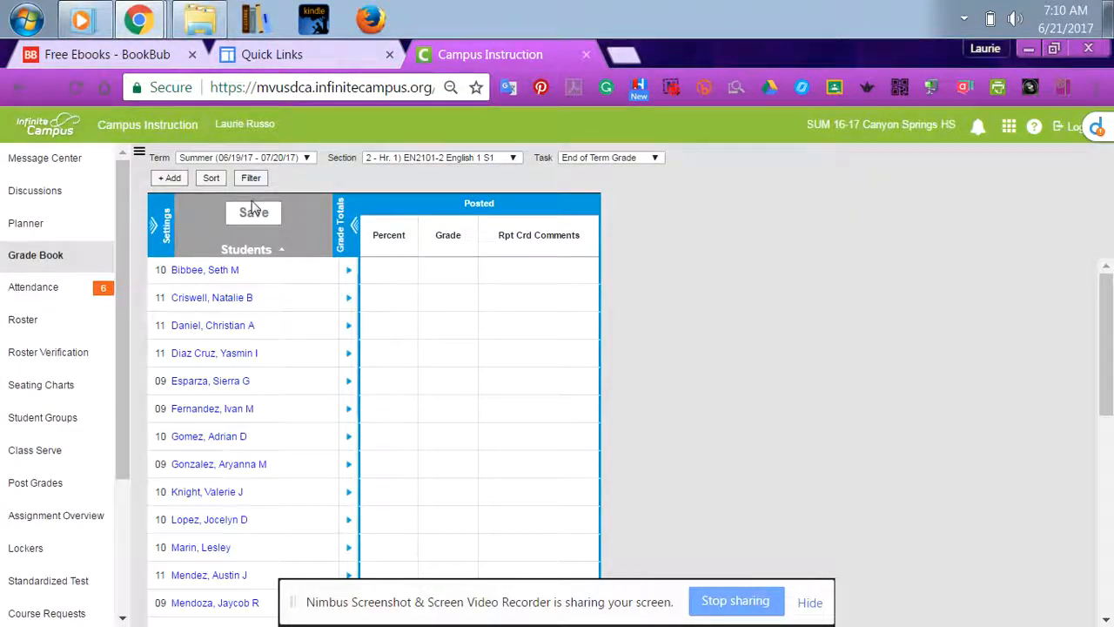
Try adding an assignment in section EN2102-1 English 1 S2, close it unsaved and return to section EN2101-2 English 1 S1
click(368, 164)
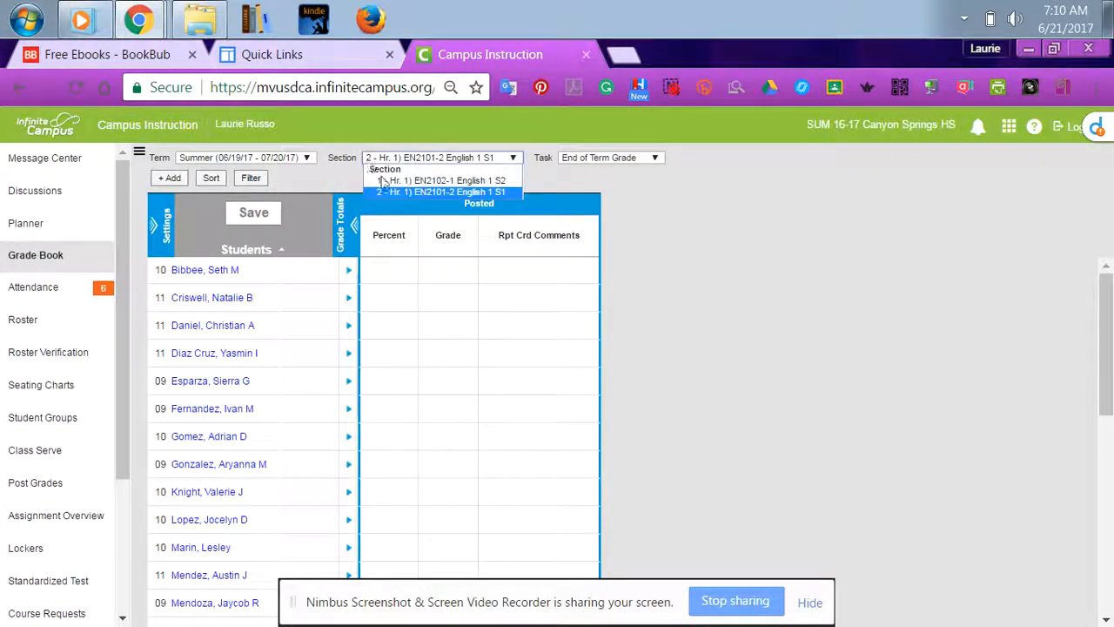
click(388, 175)
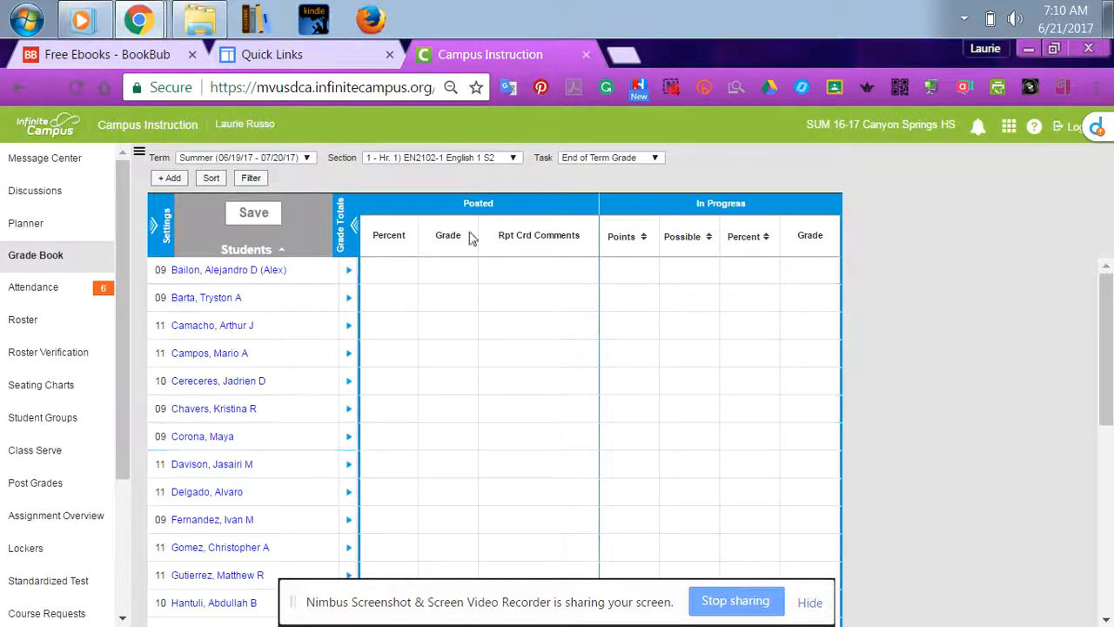
click(171, 177)
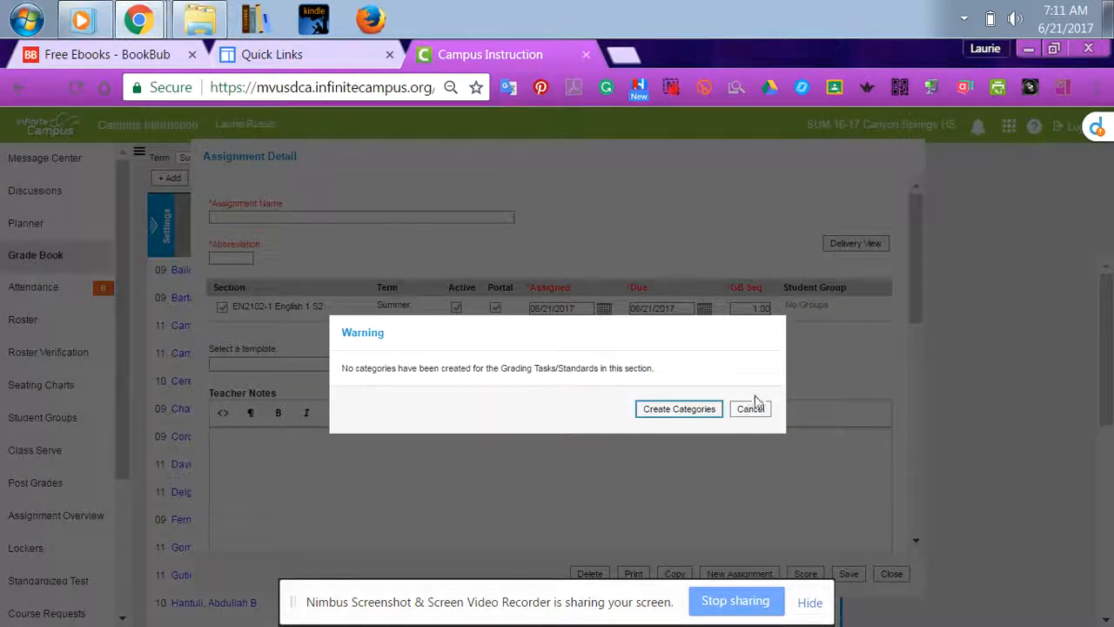
click(750, 409)
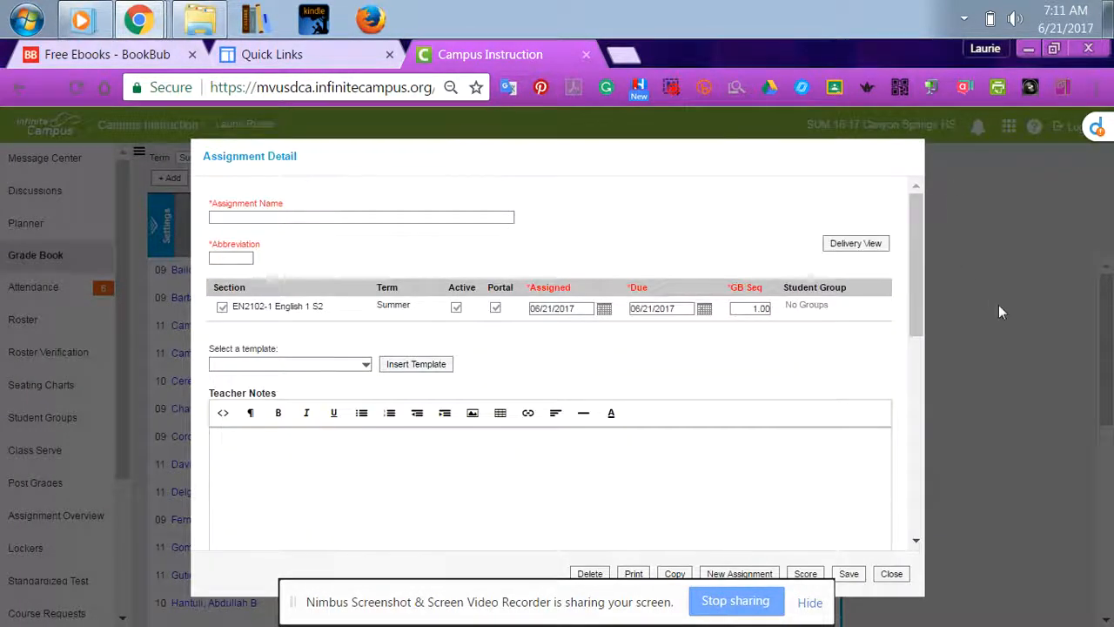
click(889, 573)
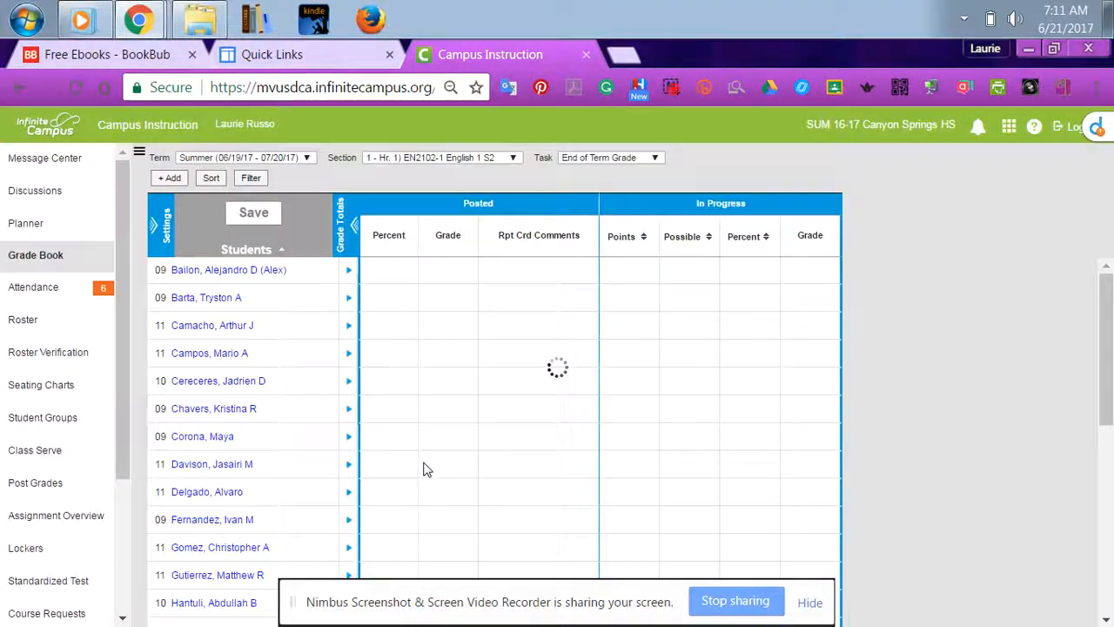
click(410, 161)
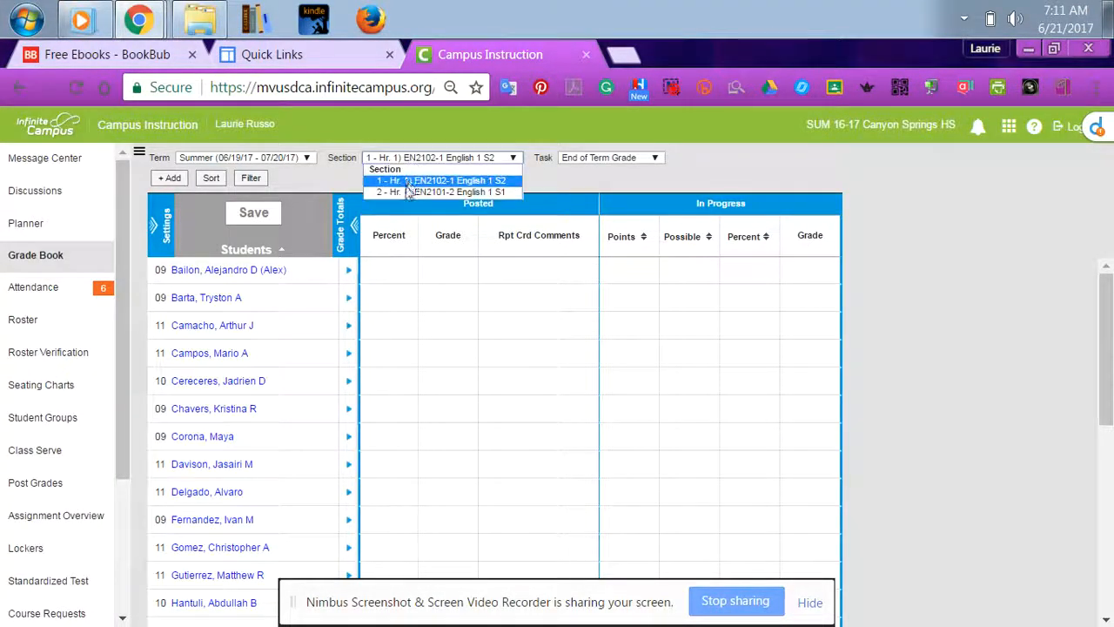
click(403, 188)
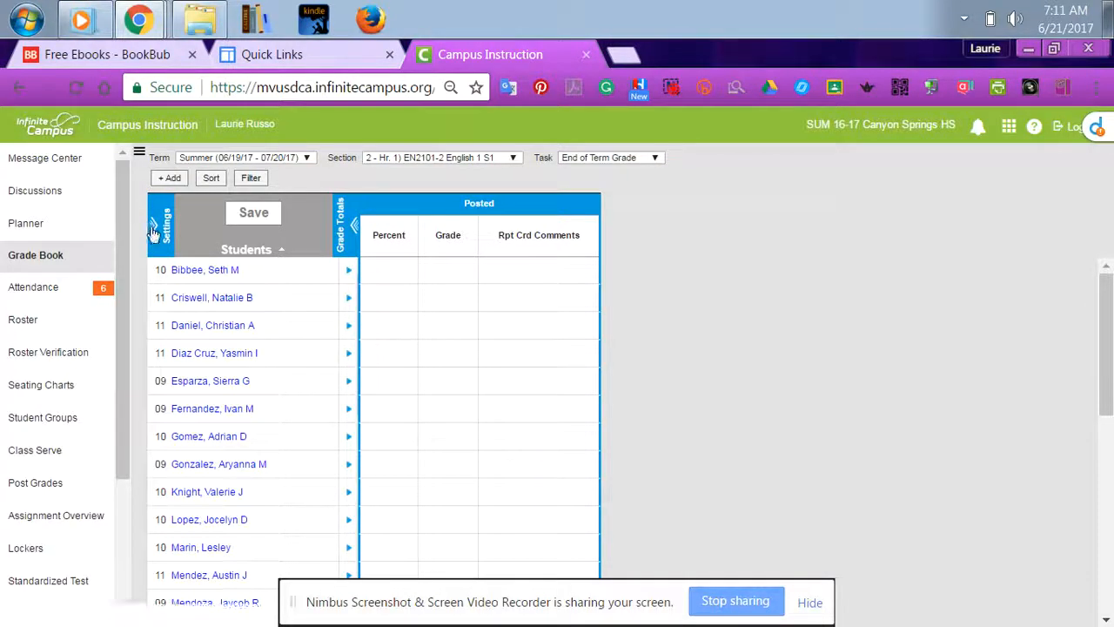
In the grade calculation options for all terms and grading tasks, set the type to In Progress Grade and the grading scale to MVUSD Standard
click(153, 228)
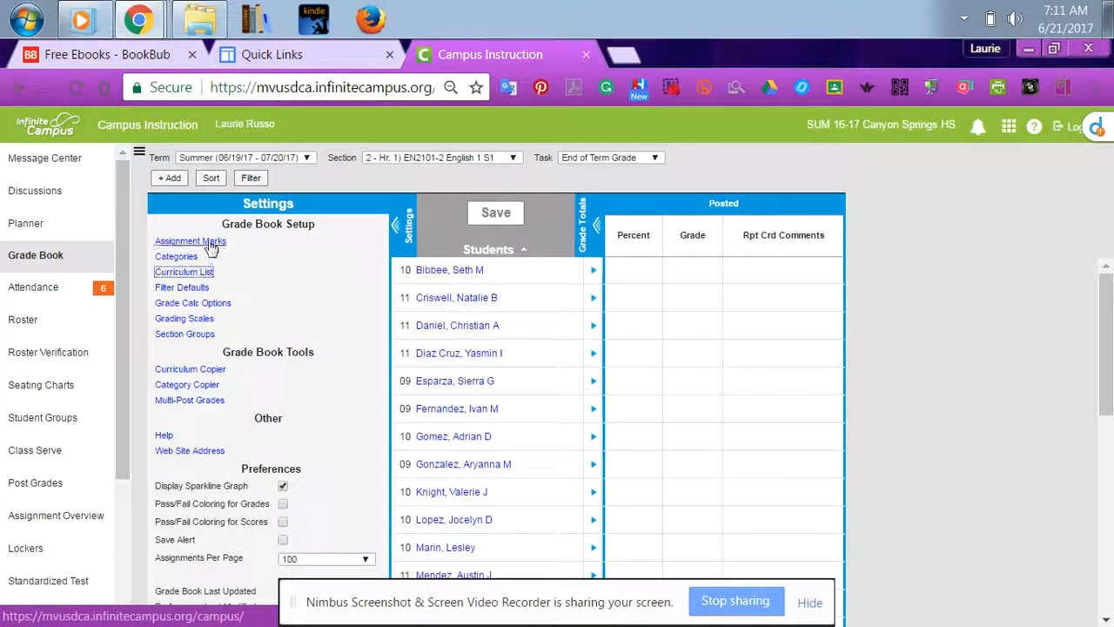
click(196, 305)
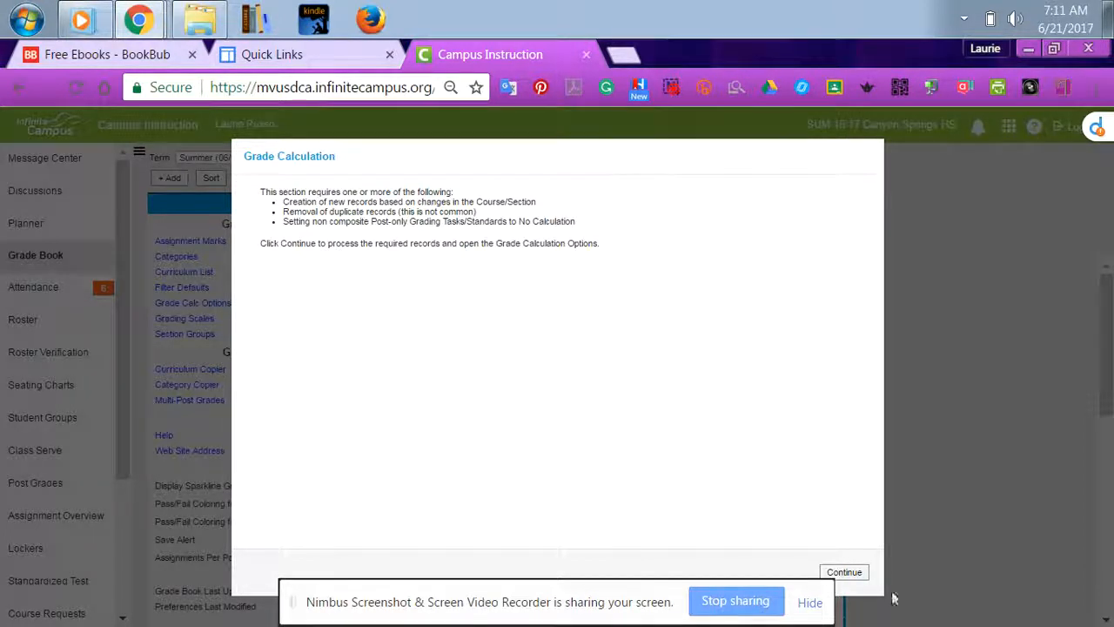
click(844, 573)
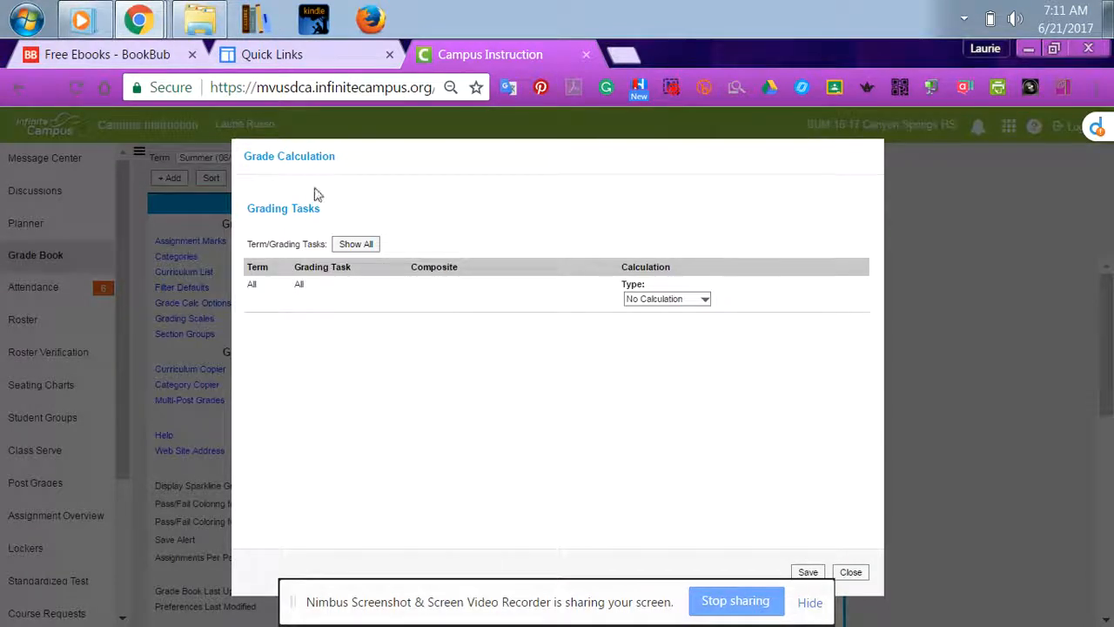
click(701, 299)
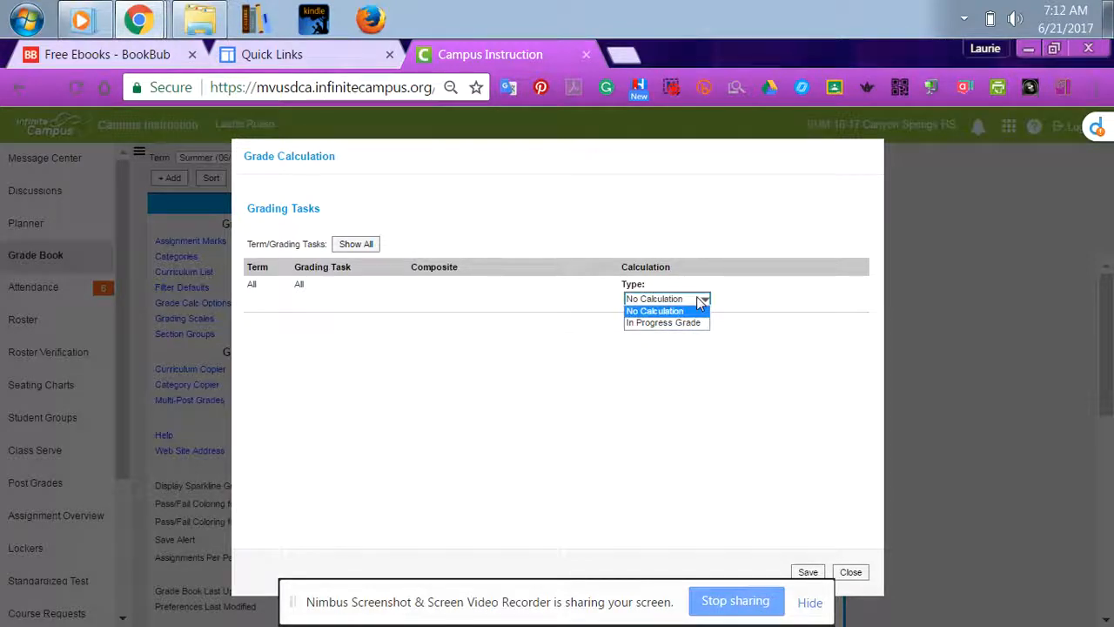
click(658, 327)
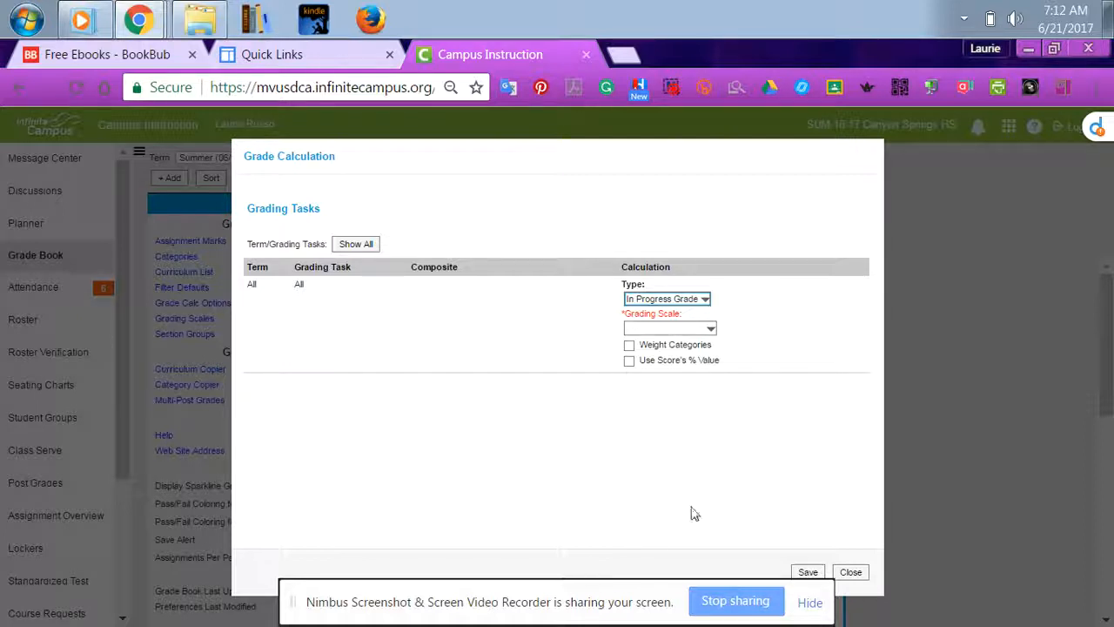
click(662, 328)
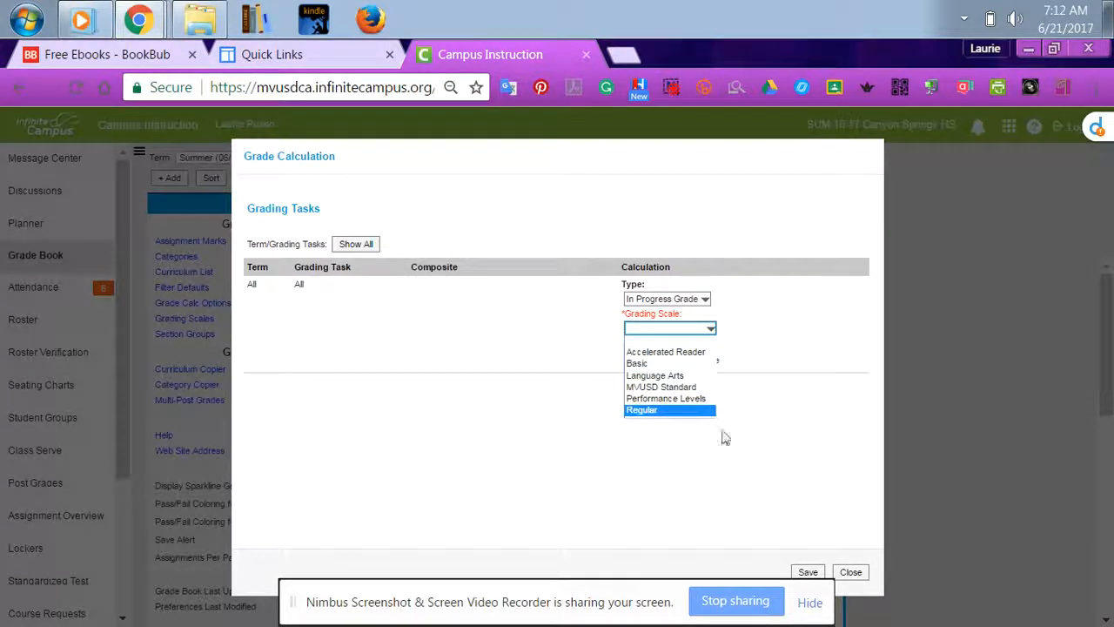
click(678, 388)
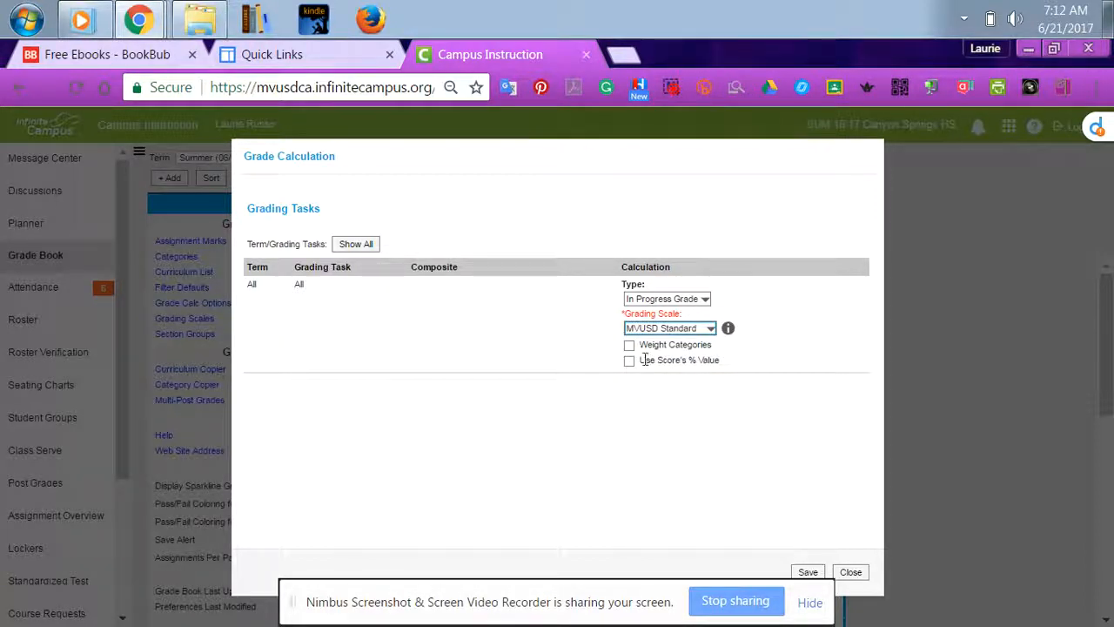
Review the letter grades and minimum percentages of the MVUSD Standard grading scale
click(729, 330)
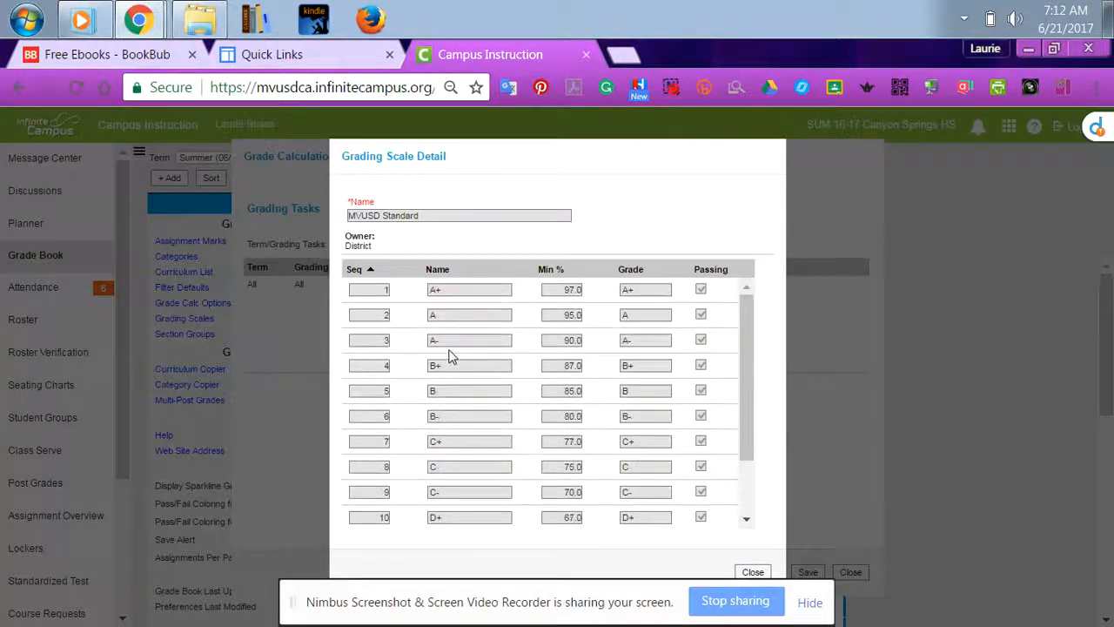
scroll(450, 355, down, 2)
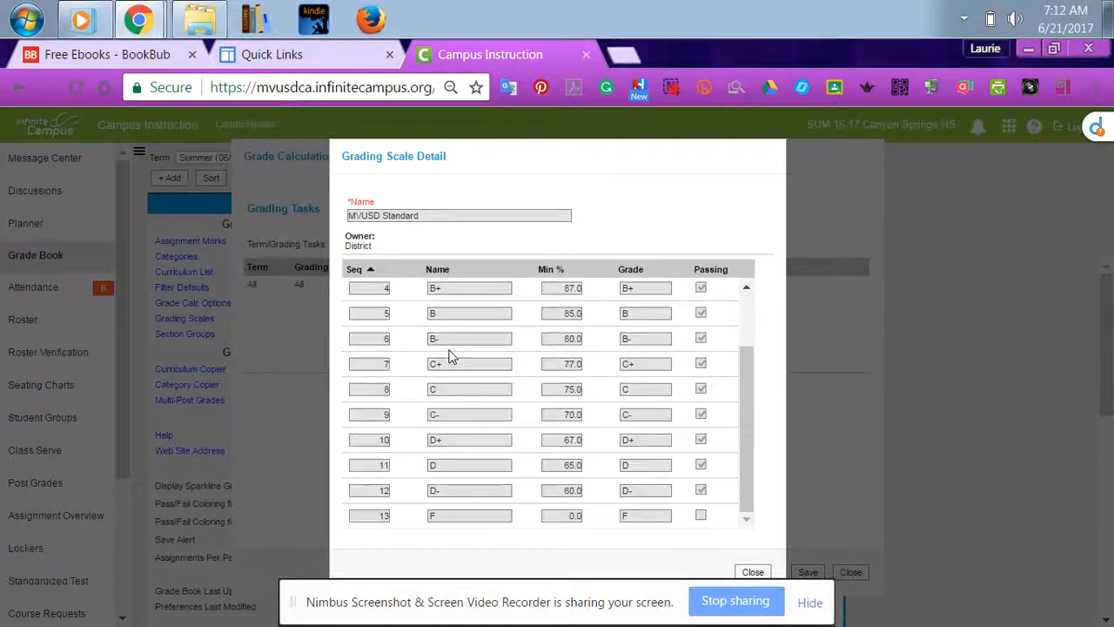
click(754, 572)
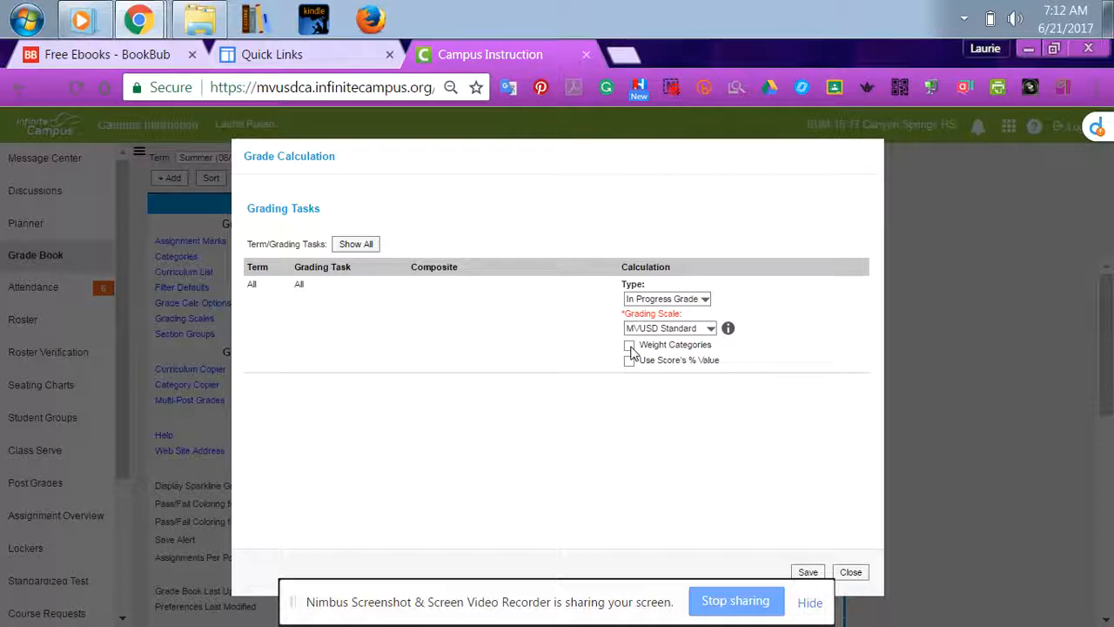
Enable Weight Categories and save the grade calculation options
click(630, 347)
click(808, 573)
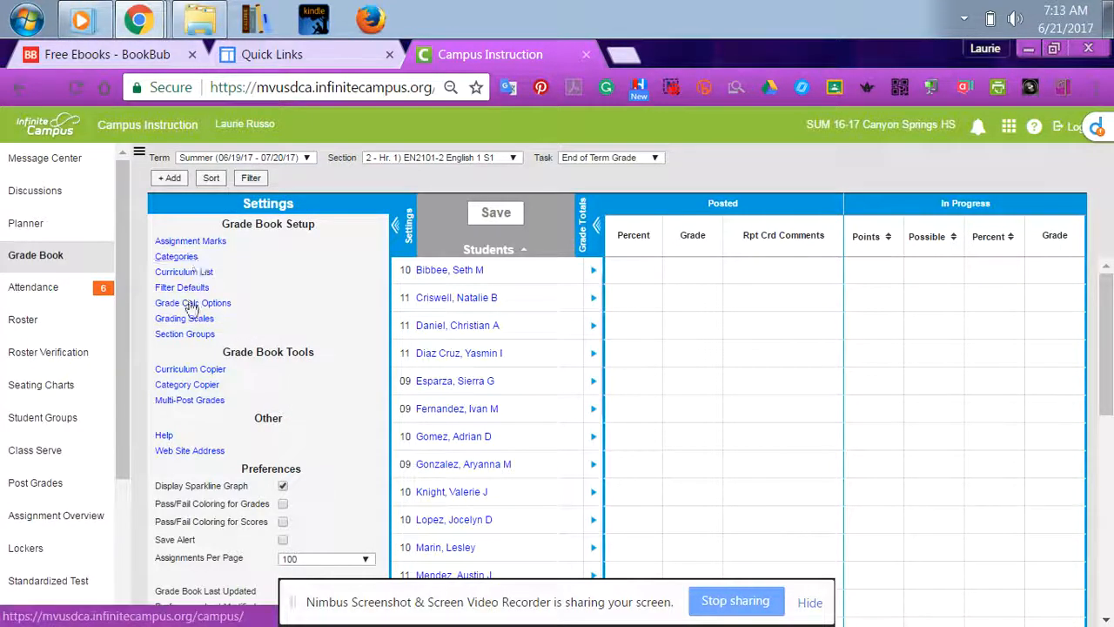
Show the category list for section EN2101-2 English 1 S1, hide the screen-sharing notice and start adding a category
click(176, 258)
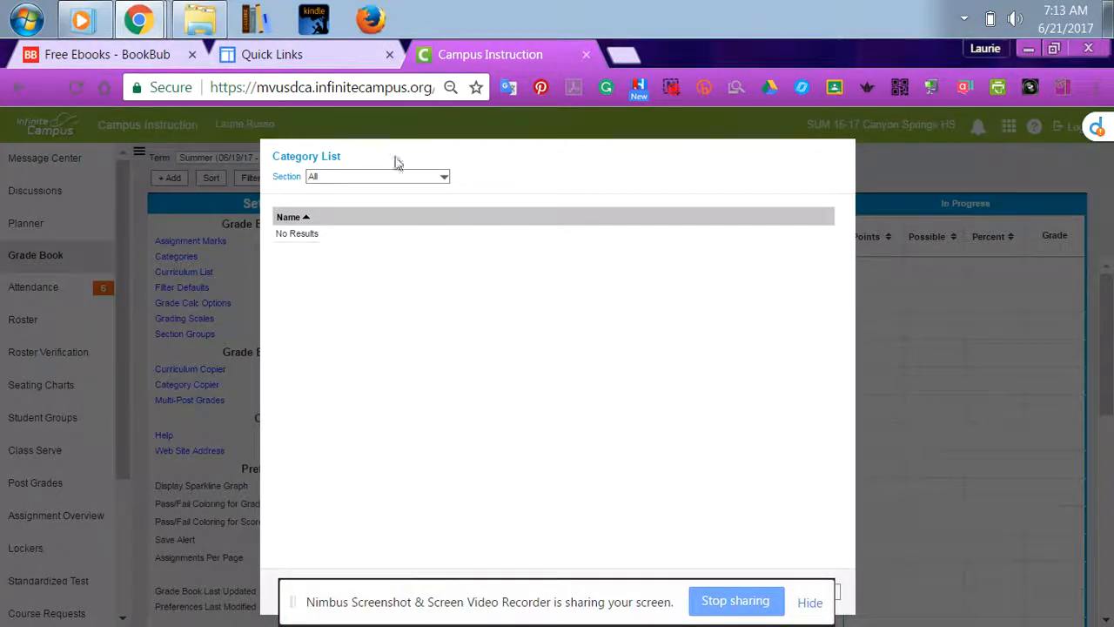
click(411, 180)
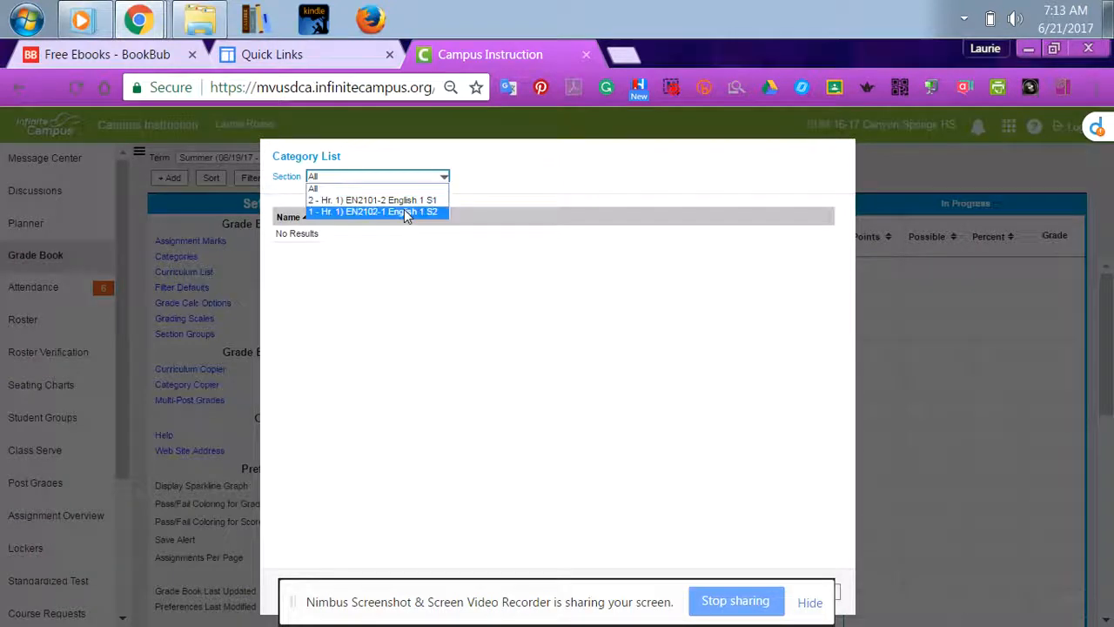
click(404, 200)
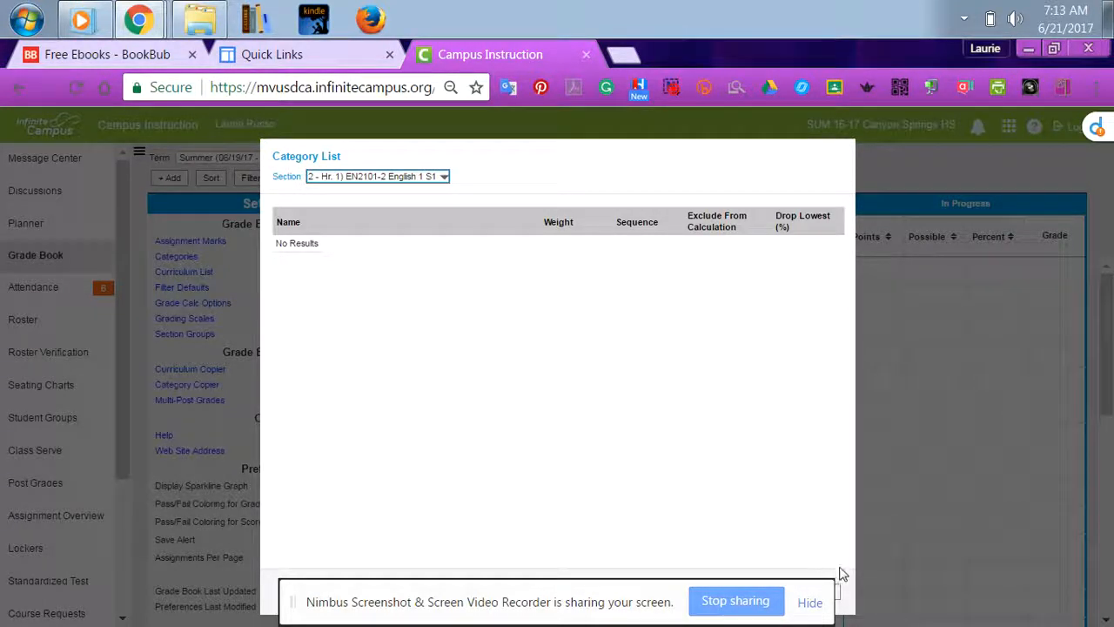
click(810, 604)
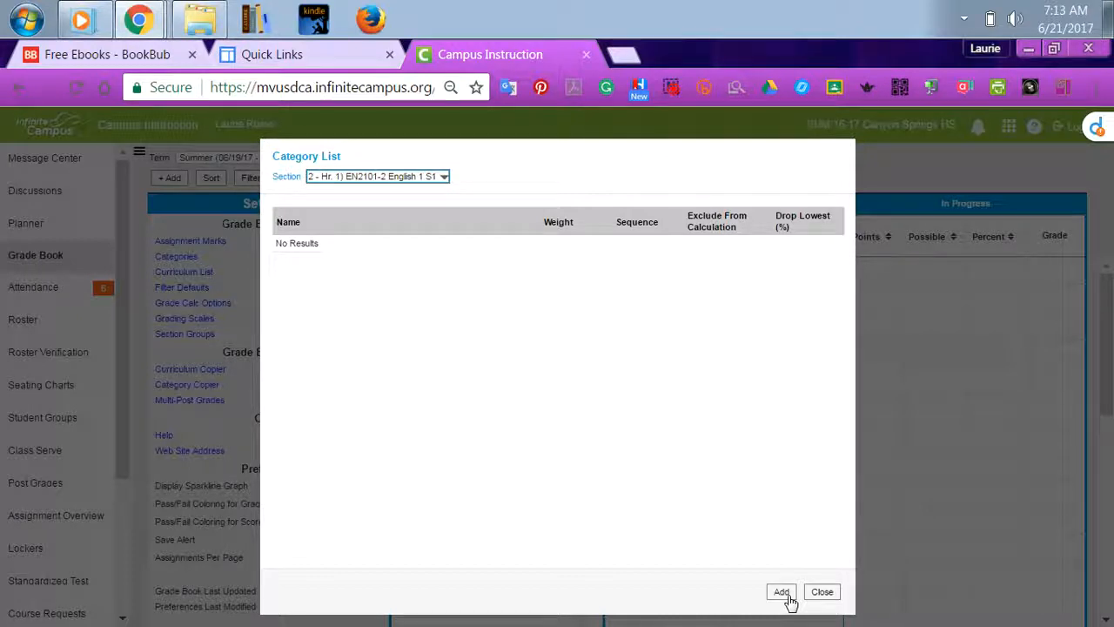
click(786, 596)
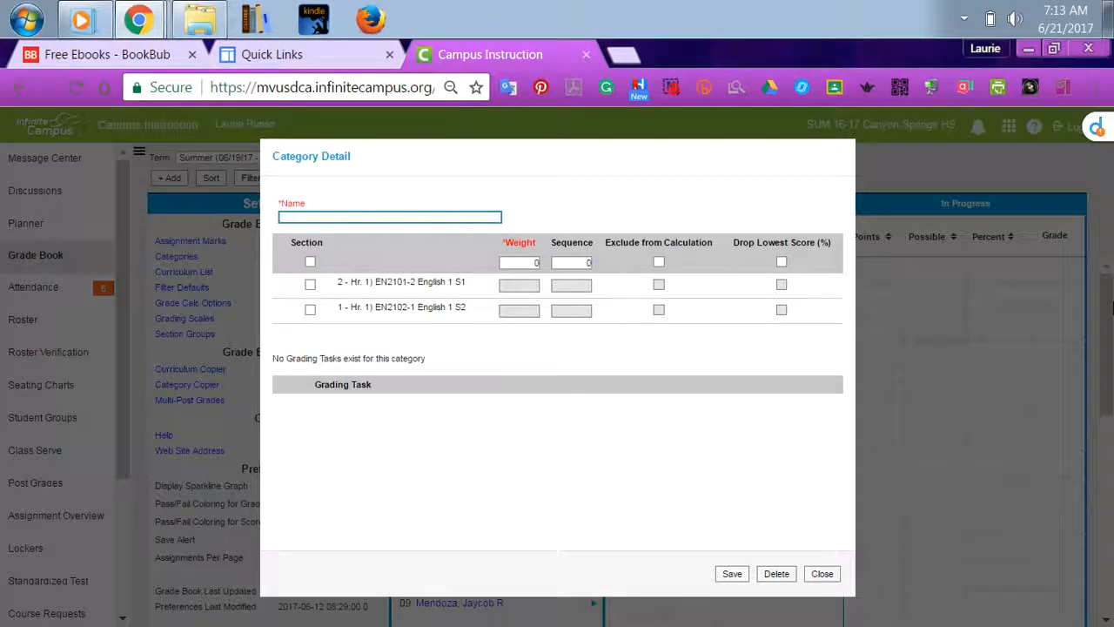
Name the new category Reading and set its overall weight to 25 and sequence to 1
text(Reading)
click(522, 264)
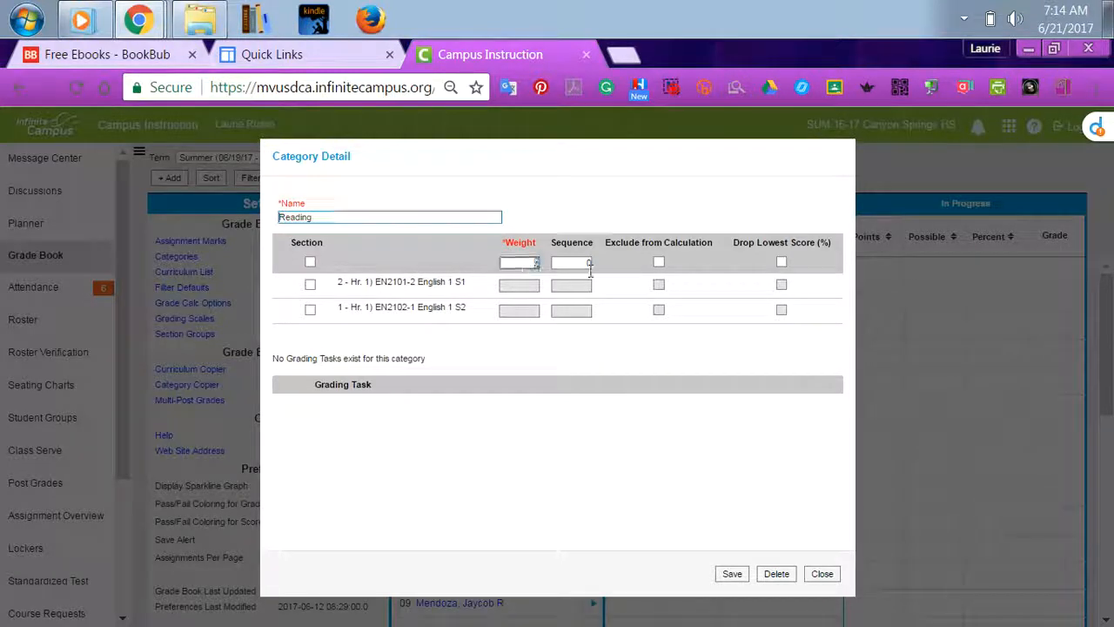
text(25)
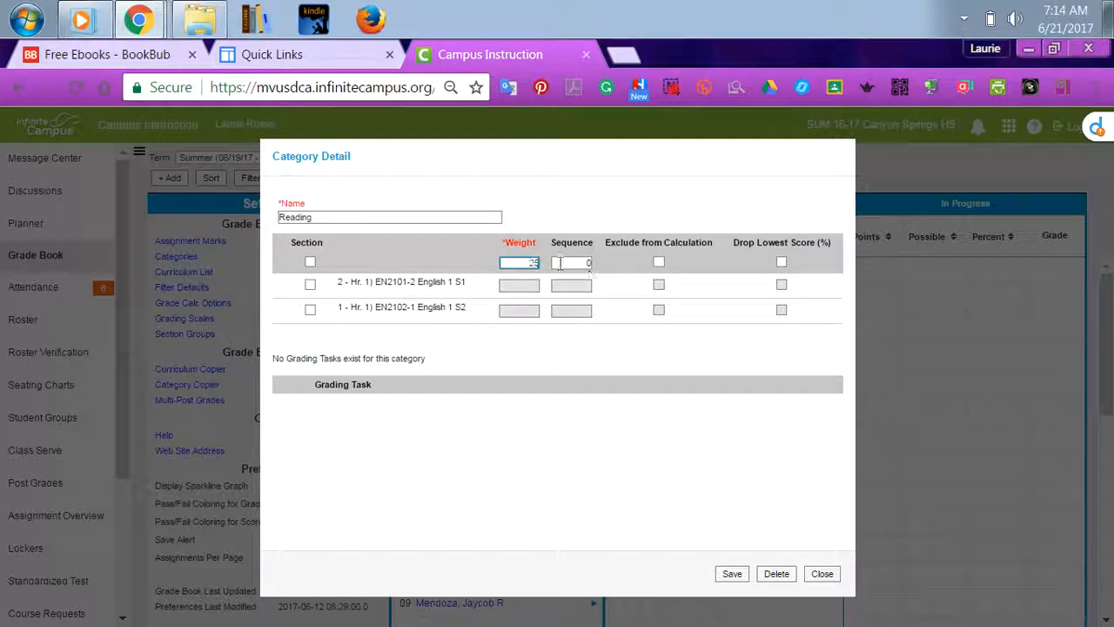
click(563, 265)
click(702, 254)
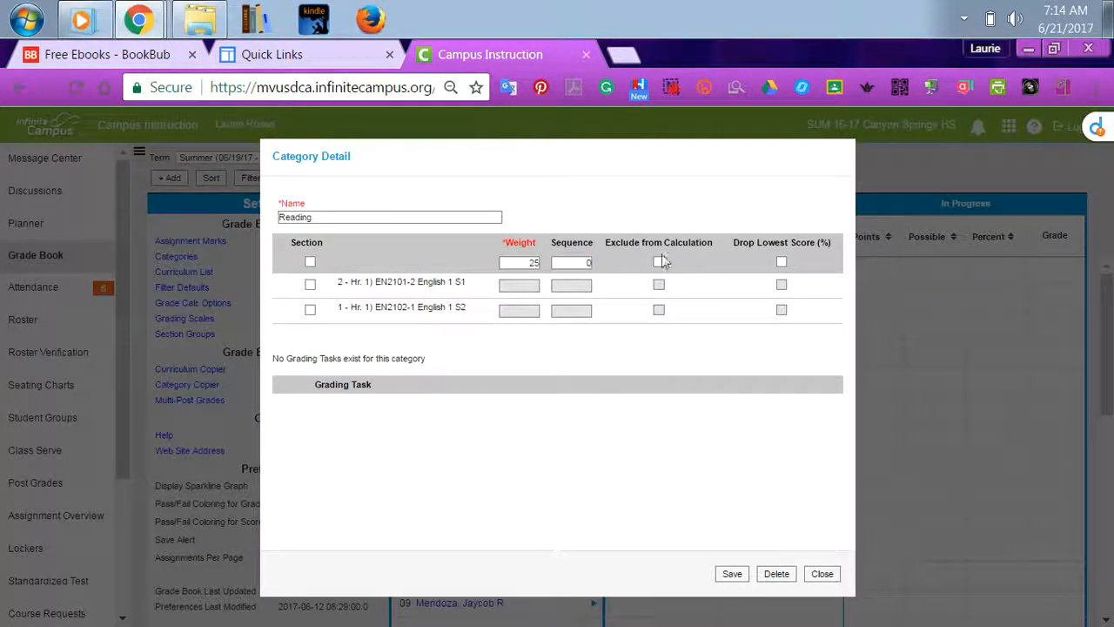
drag(566, 266, 613, 274)
text(1)
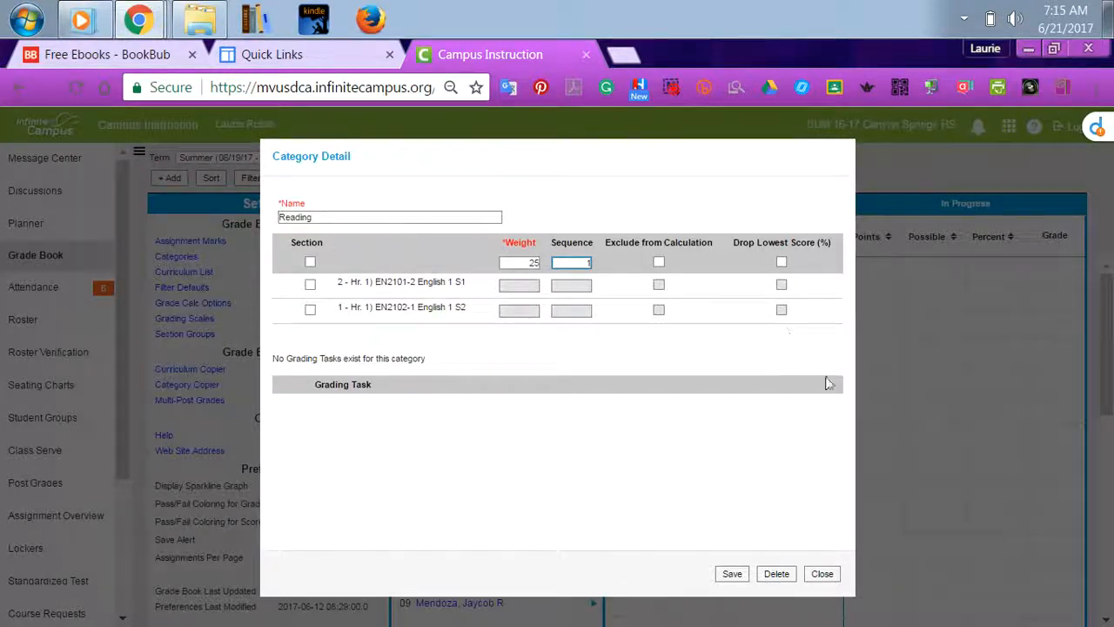
Include both English 1 sections in the Reading category, apply a weight of 25 to them and try to save the category
click(311, 262)
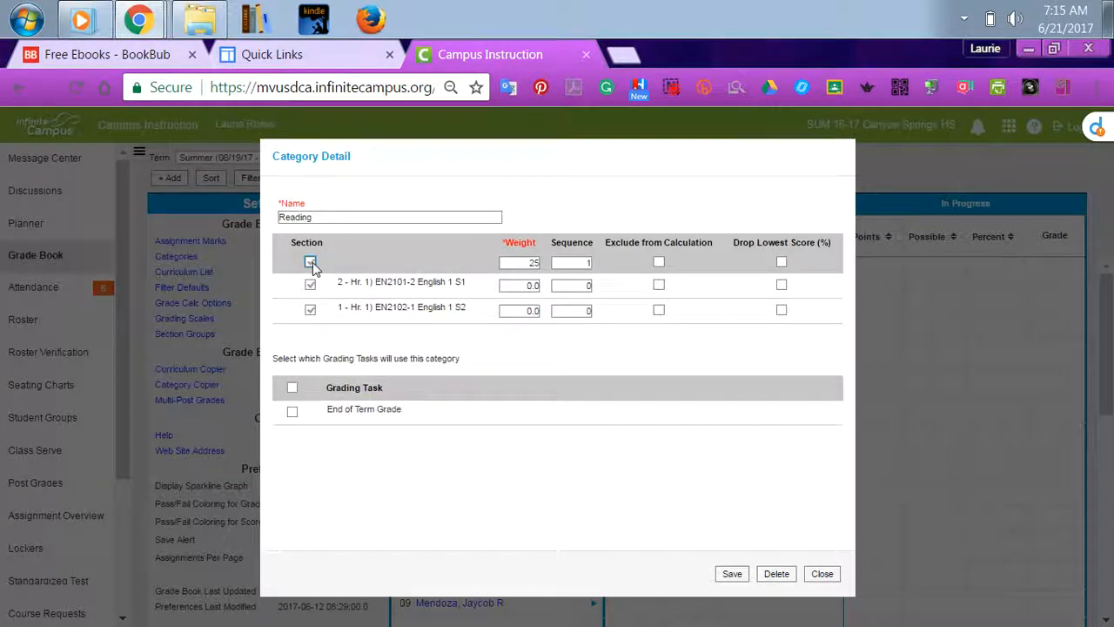
drag(518, 263, 630, 263)
text(25)
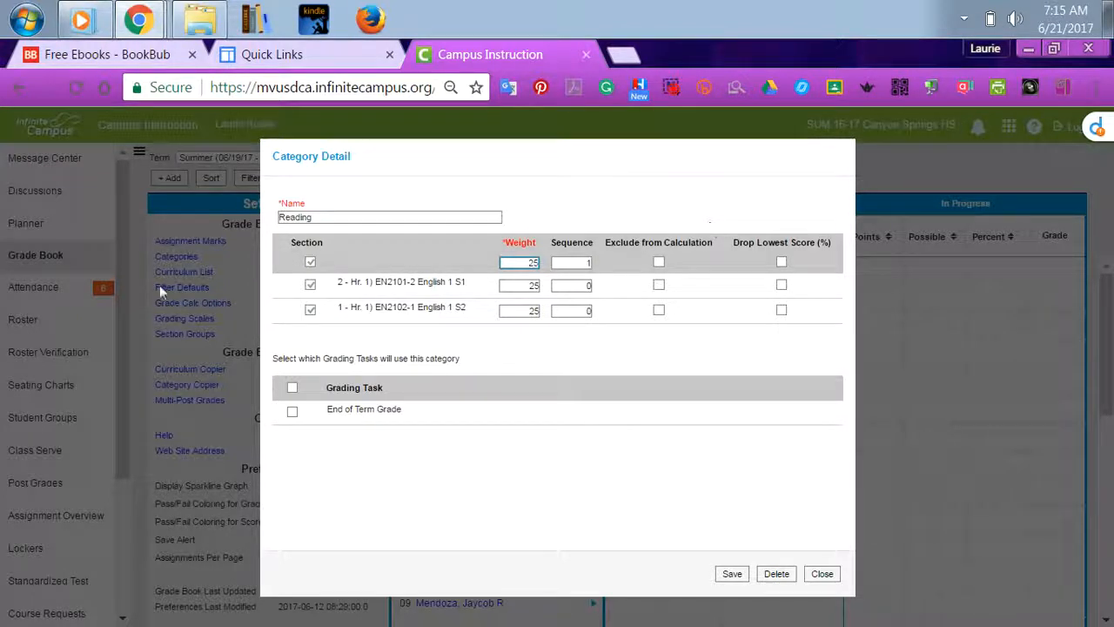
key(Tab)
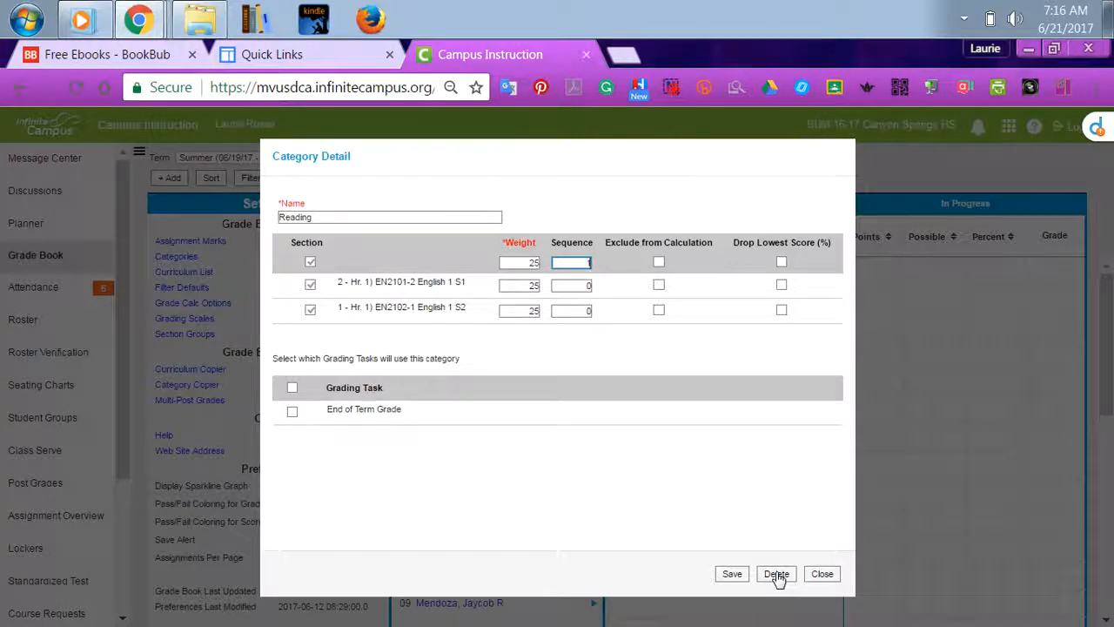
click(735, 575)
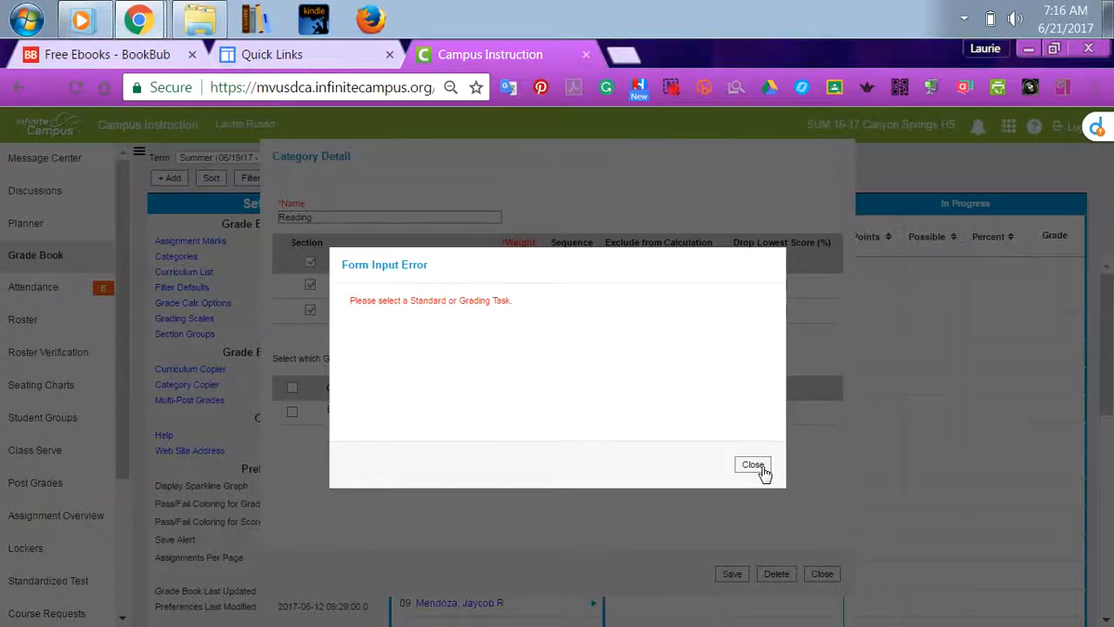
Dismiss the form error, assign the Reading category to the End of Term Grade task and save it
click(753, 466)
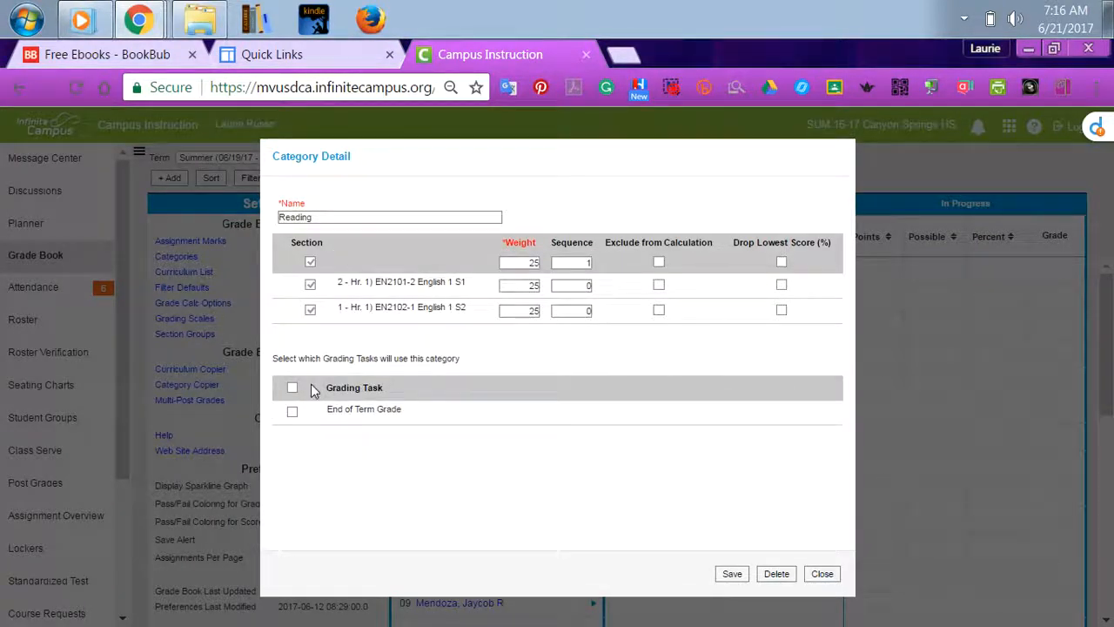
click(293, 411)
click(731, 576)
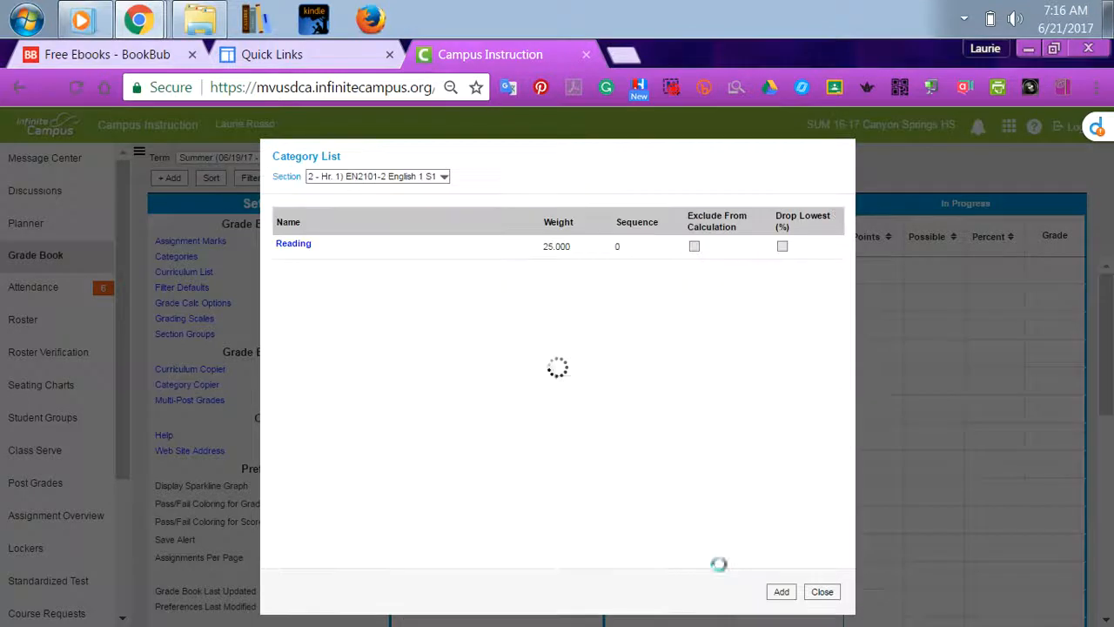
Add a new category named Writing and include both English 1 sections in it
click(781, 591)
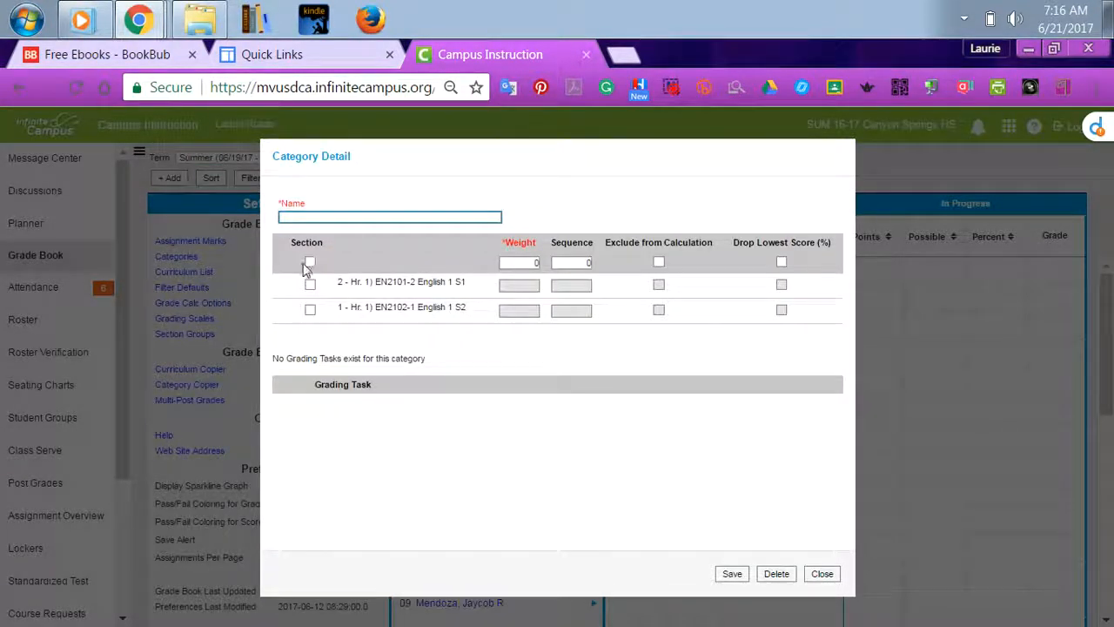
click(310, 263)
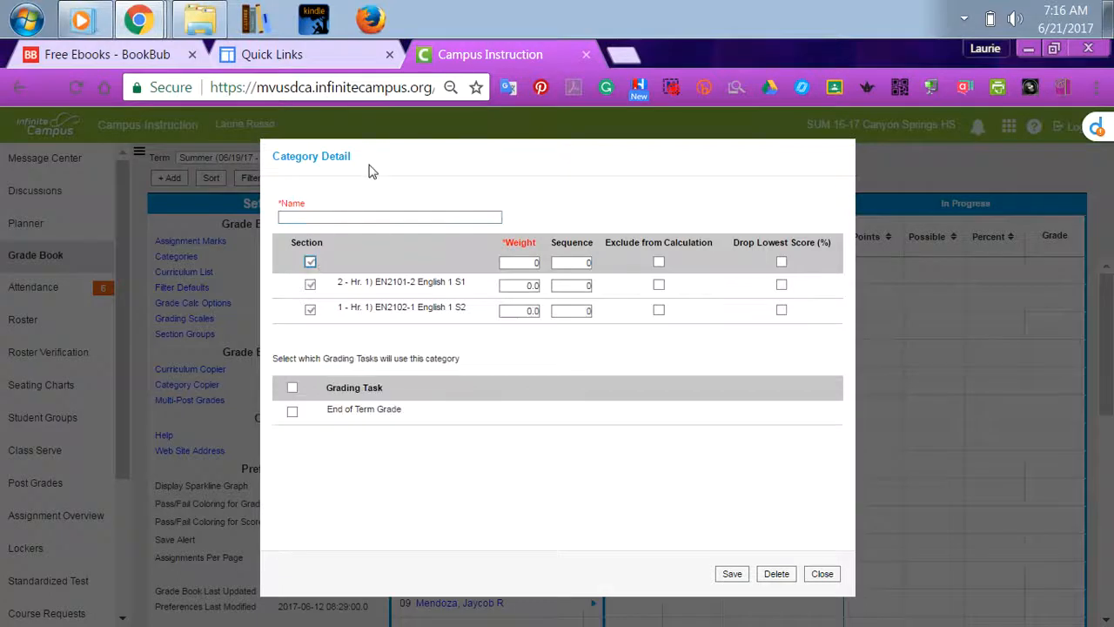
click(321, 218)
text(Writing)
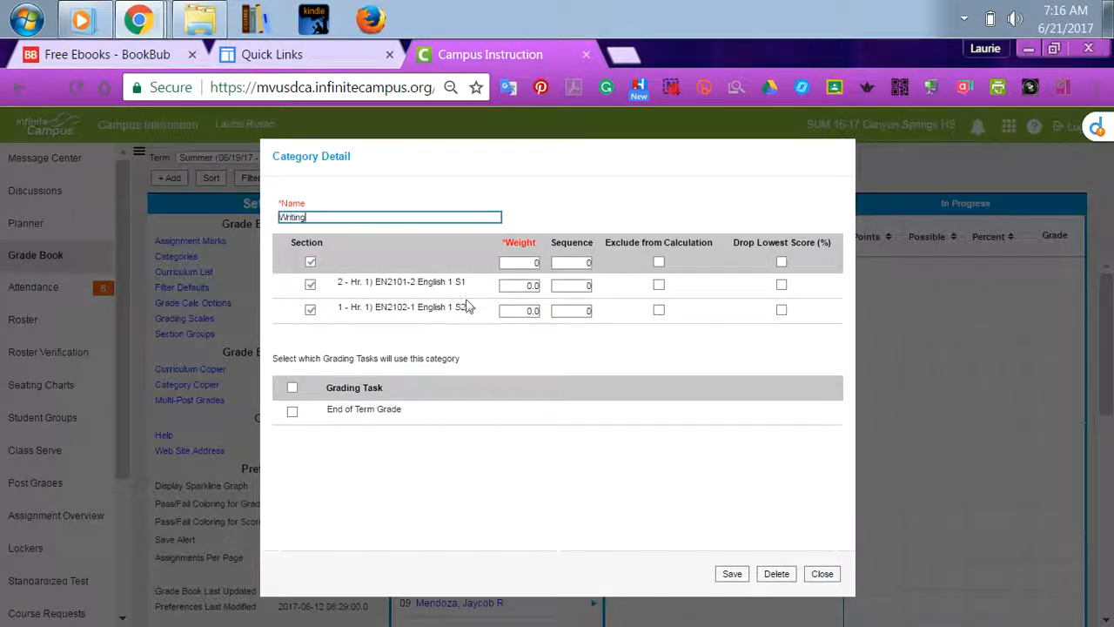
Give the Writing category a weight of 25 and sequence 2, and save it for the End of Term Grade task
drag(500, 265, 596, 259)
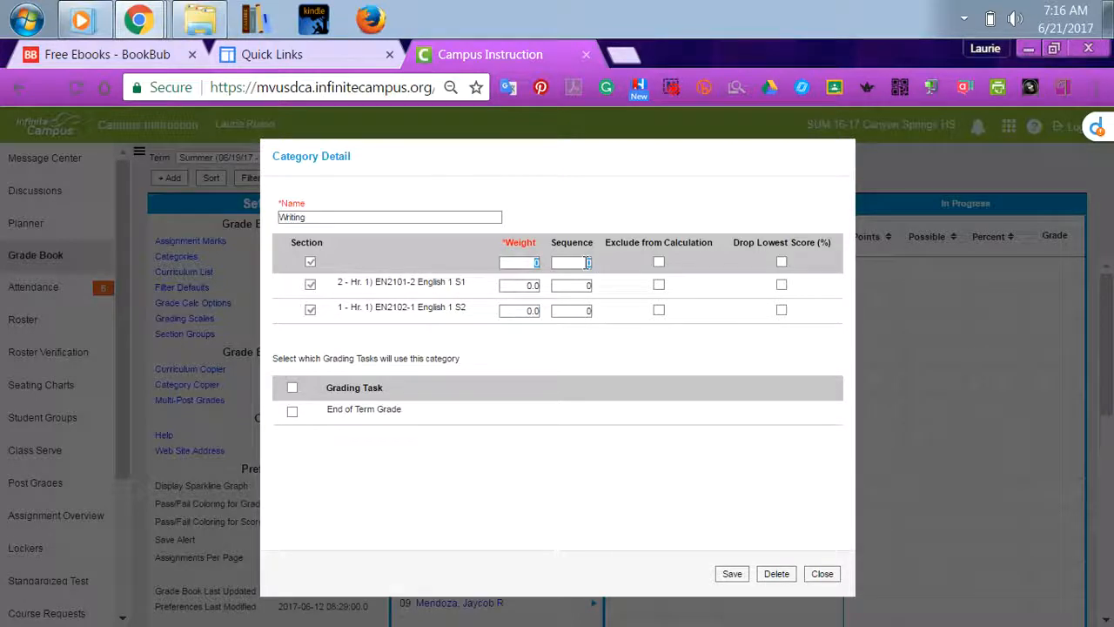
double_click(529, 264)
text(25)
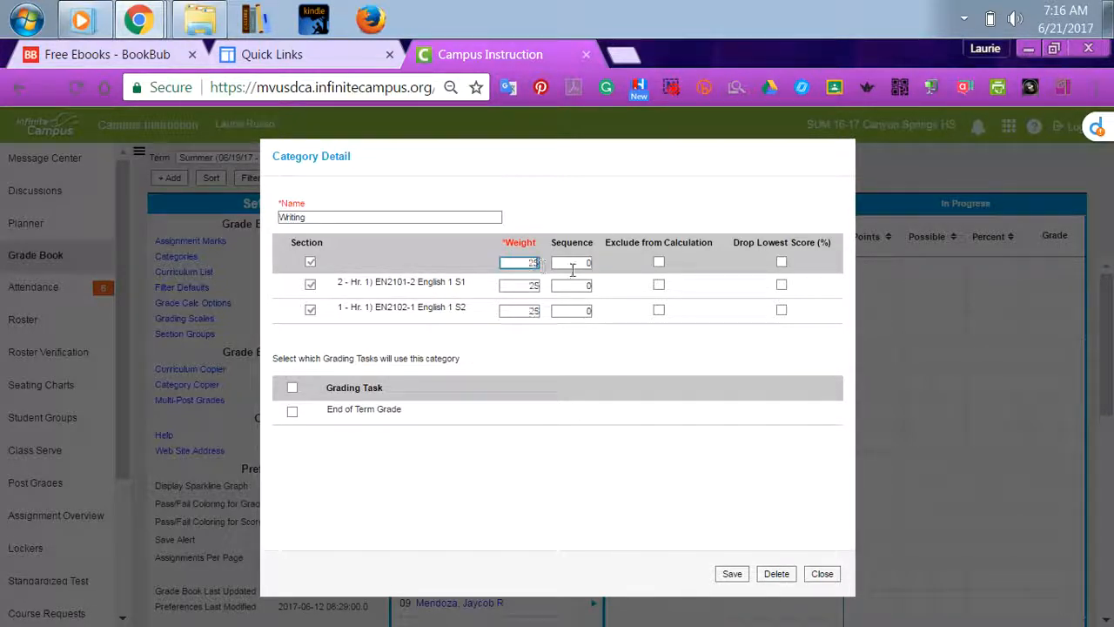
double_click(590, 265)
double_click(590, 264)
text(2)
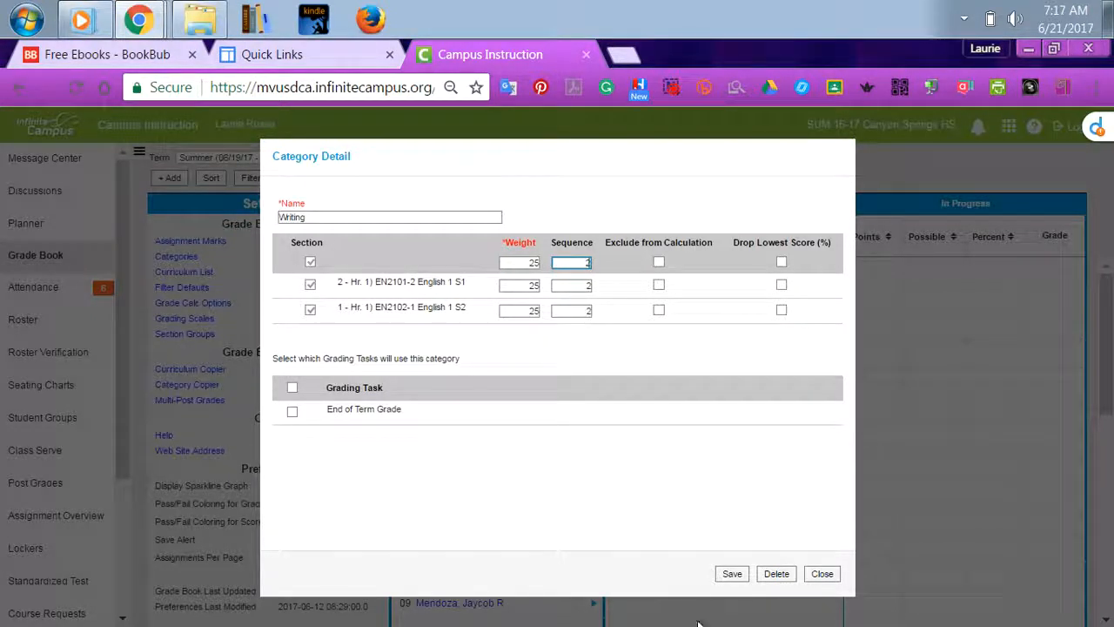
click(292, 412)
click(292, 411)
click(732, 574)
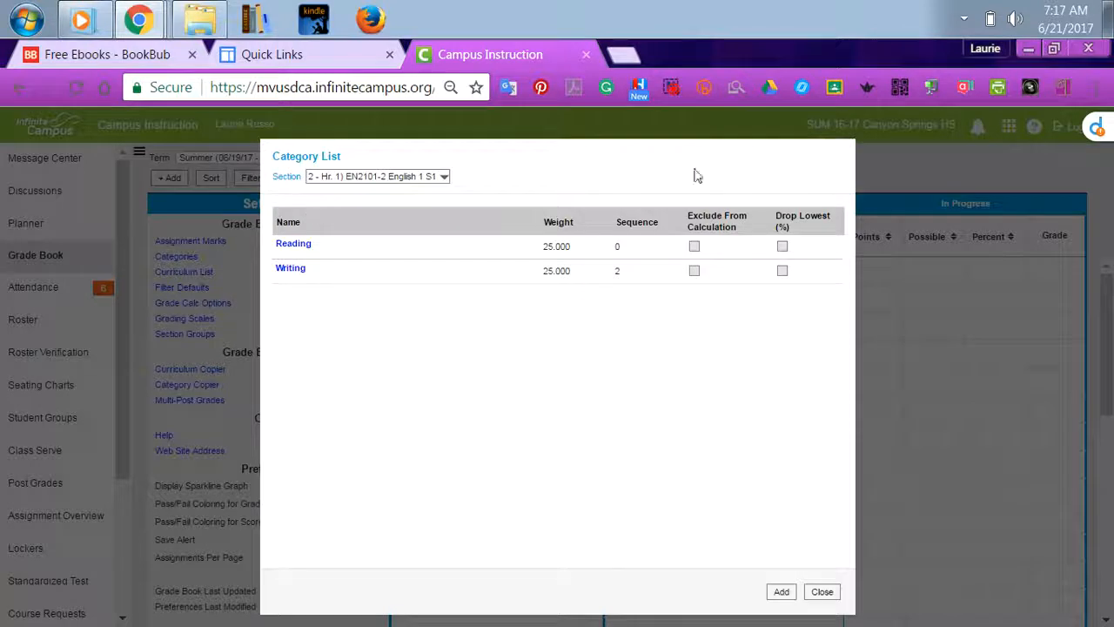
Add a new category named Language and include both English 1 sections in it
click(780, 592)
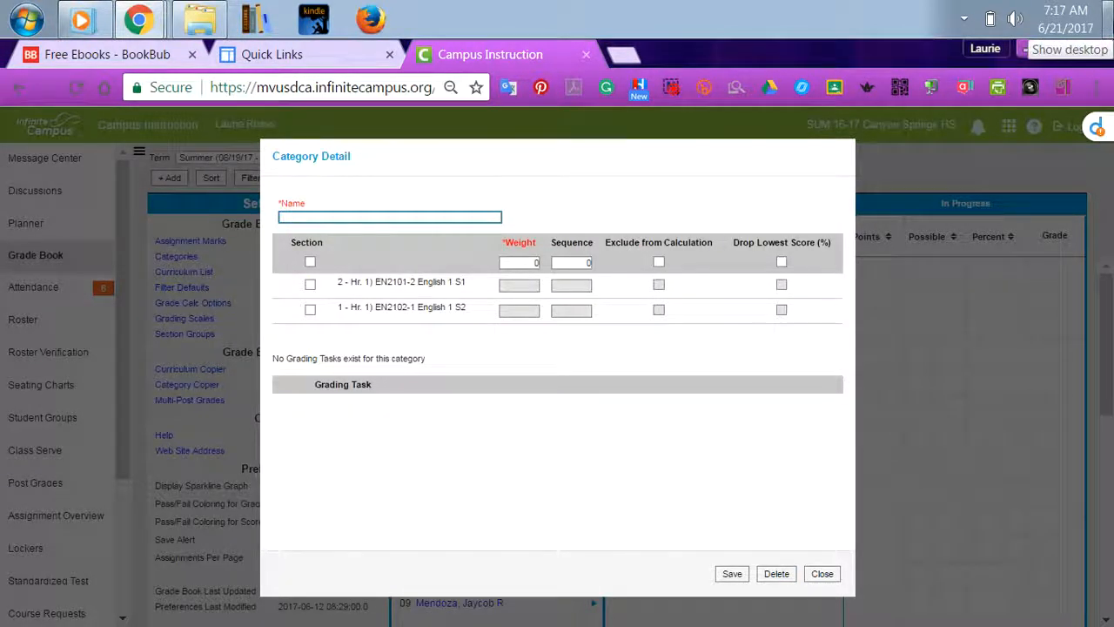
text(Language)
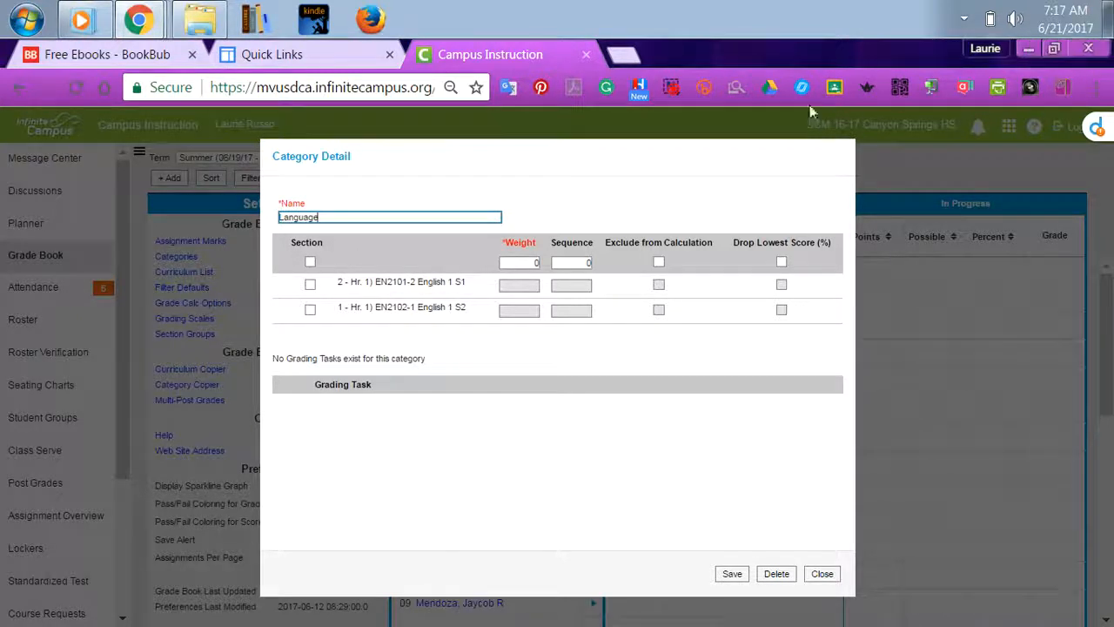
click(310, 262)
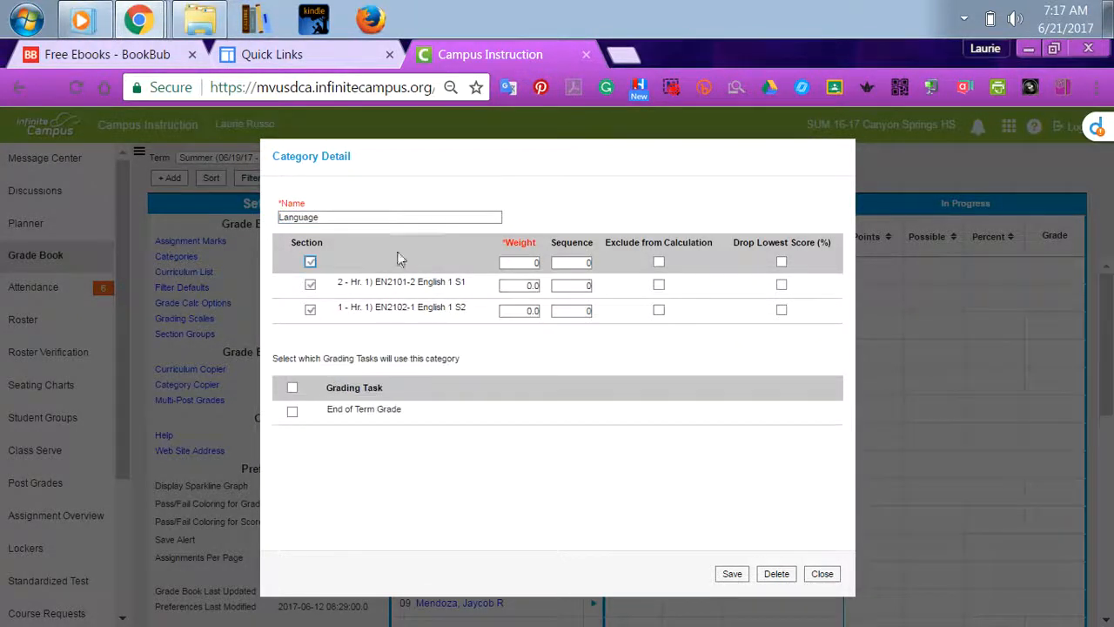
Give the Language category a weight of 25 and sequence 1, and save it for the End of Term Grade task
click(536, 265)
key(Delete)
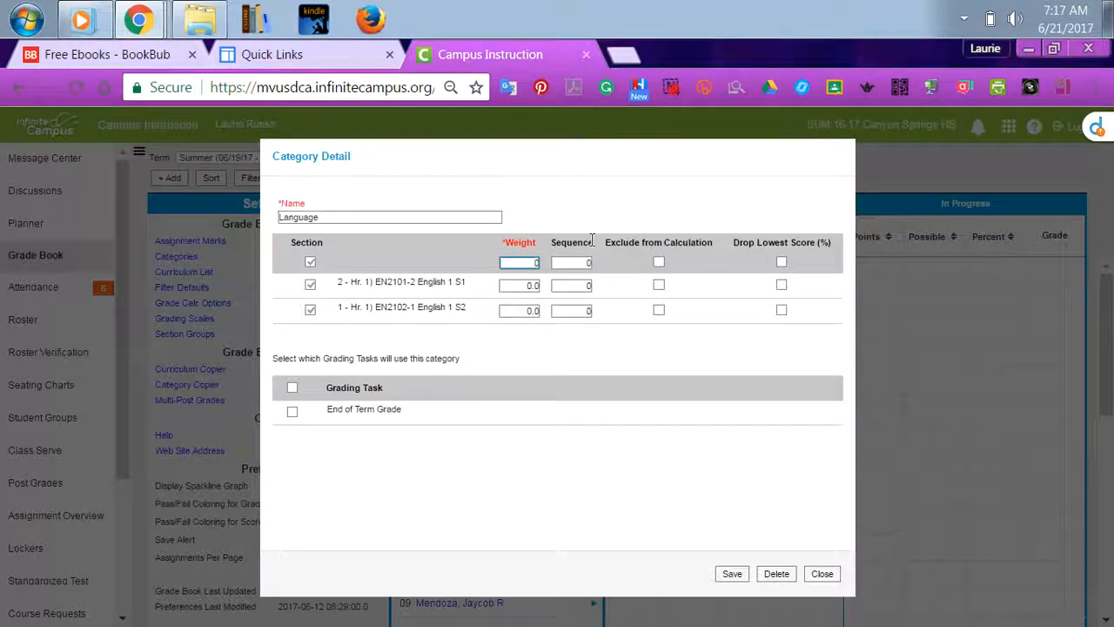
text(25)
click(583, 262)
text(1)
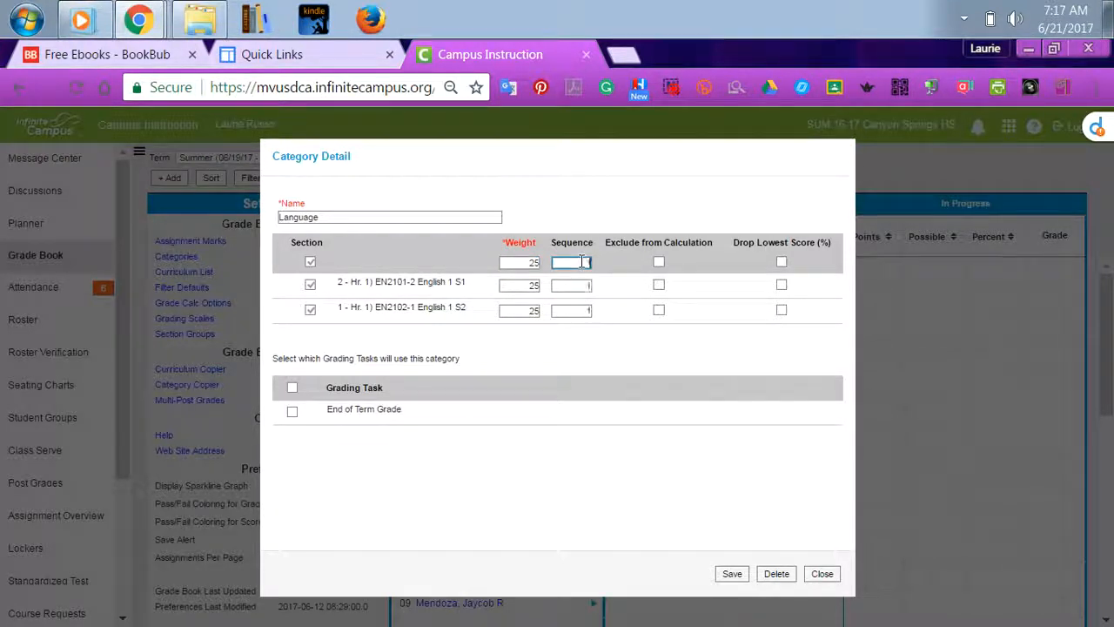
click(299, 417)
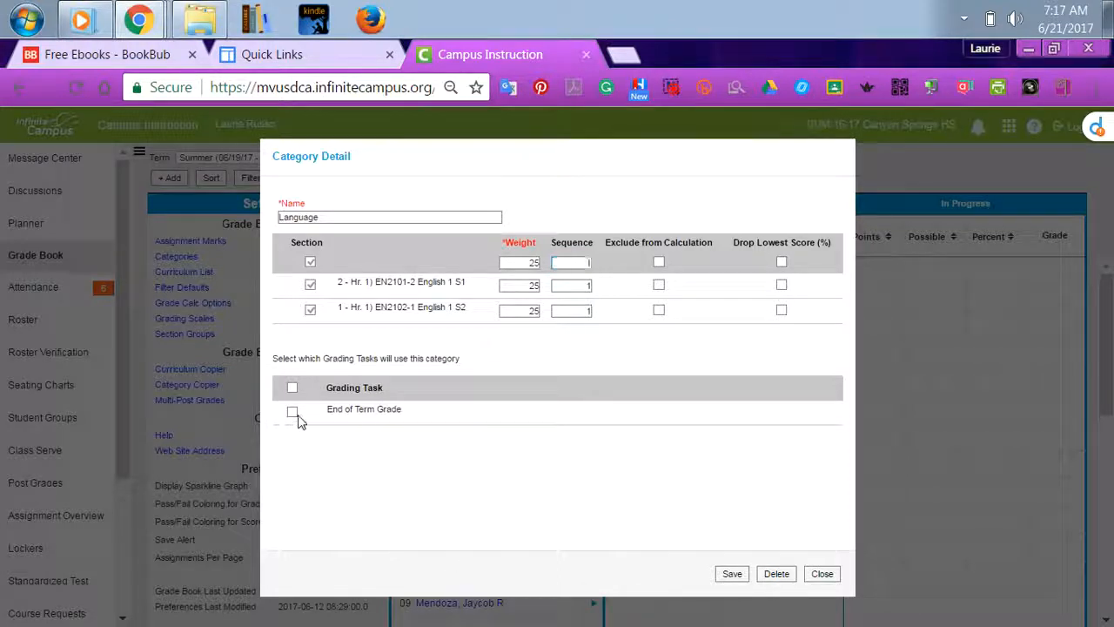
click(293, 412)
click(732, 575)
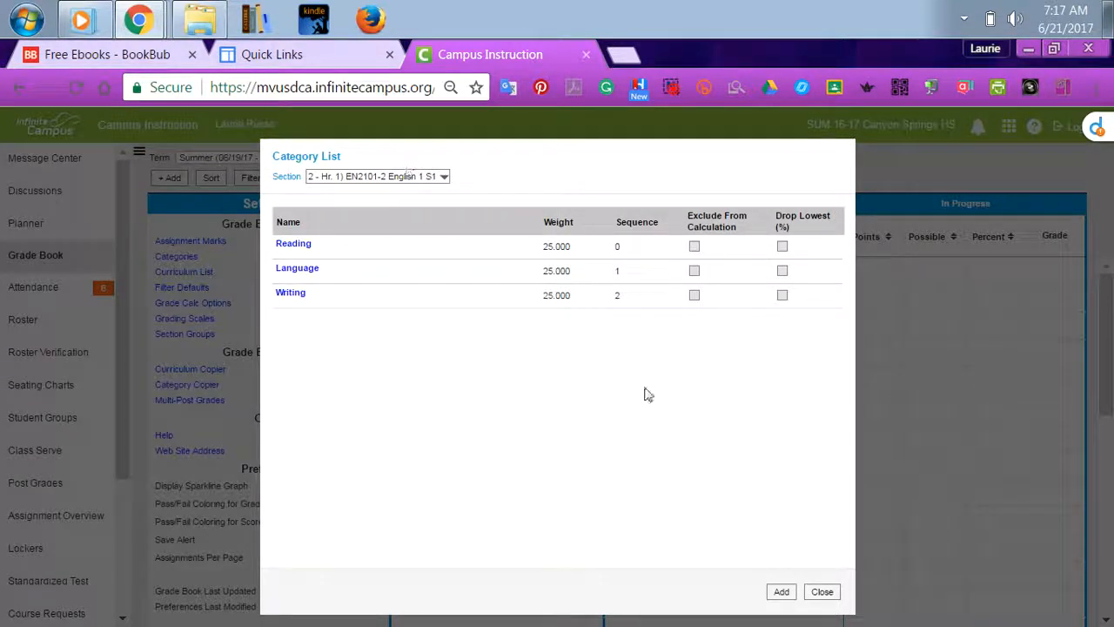
Add a new category named Listening and Speaking and include both English 1 sections in it
click(782, 592)
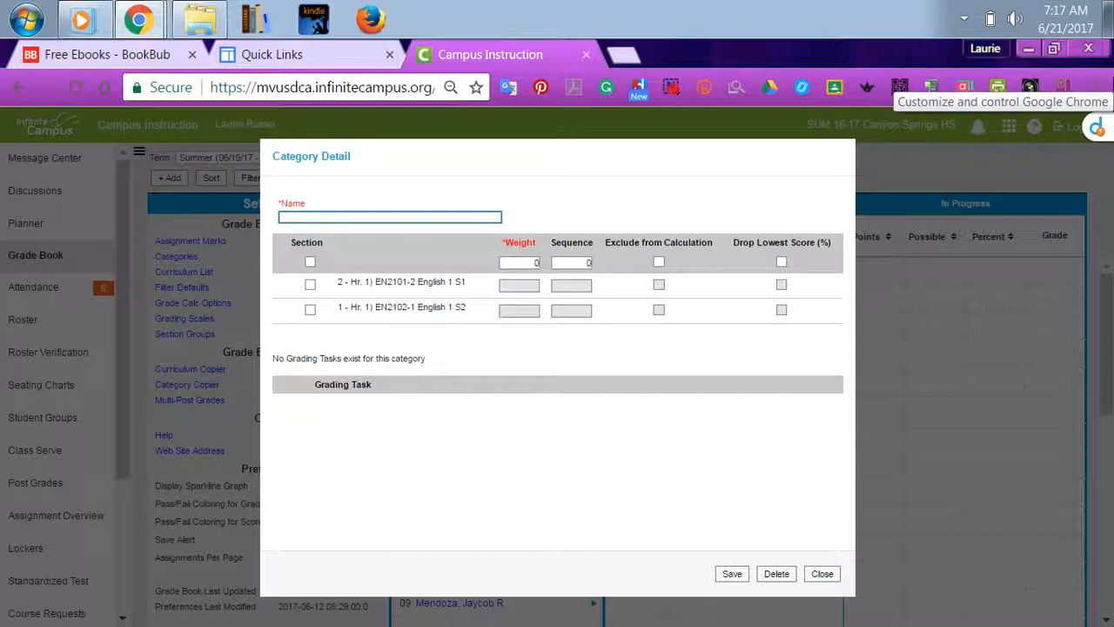
click(399, 216)
text(Listen)
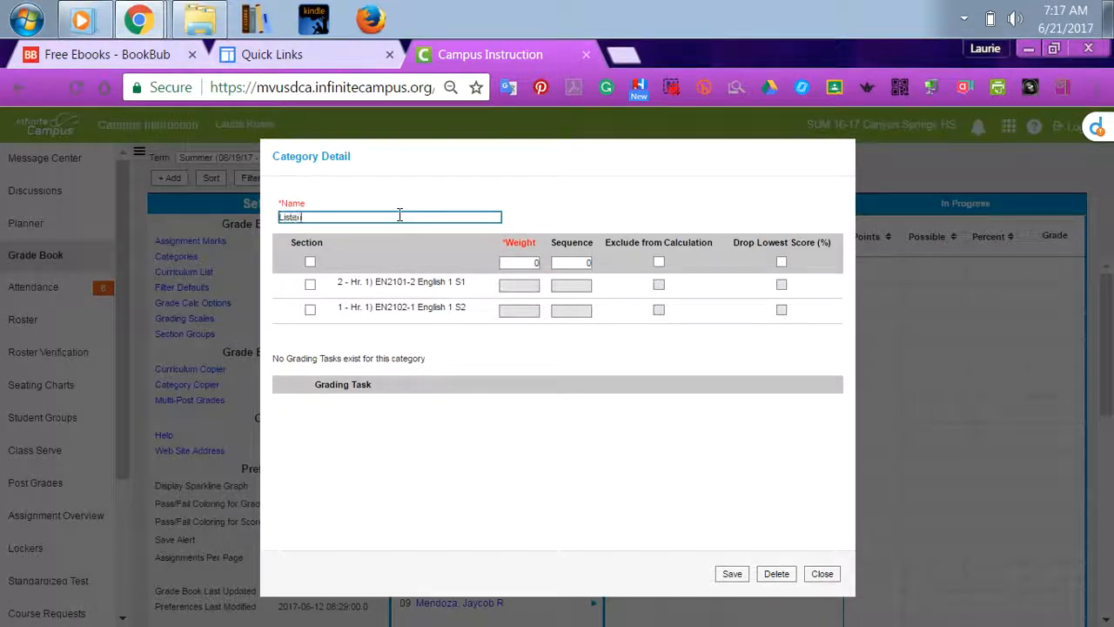
text(ing and Speaking)
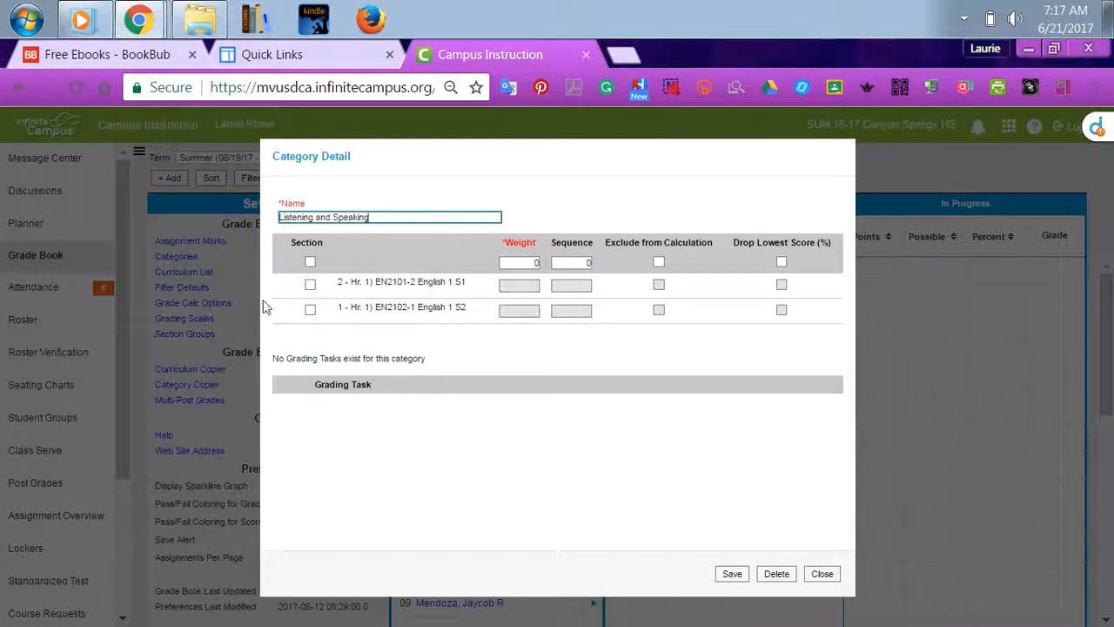
click(311, 264)
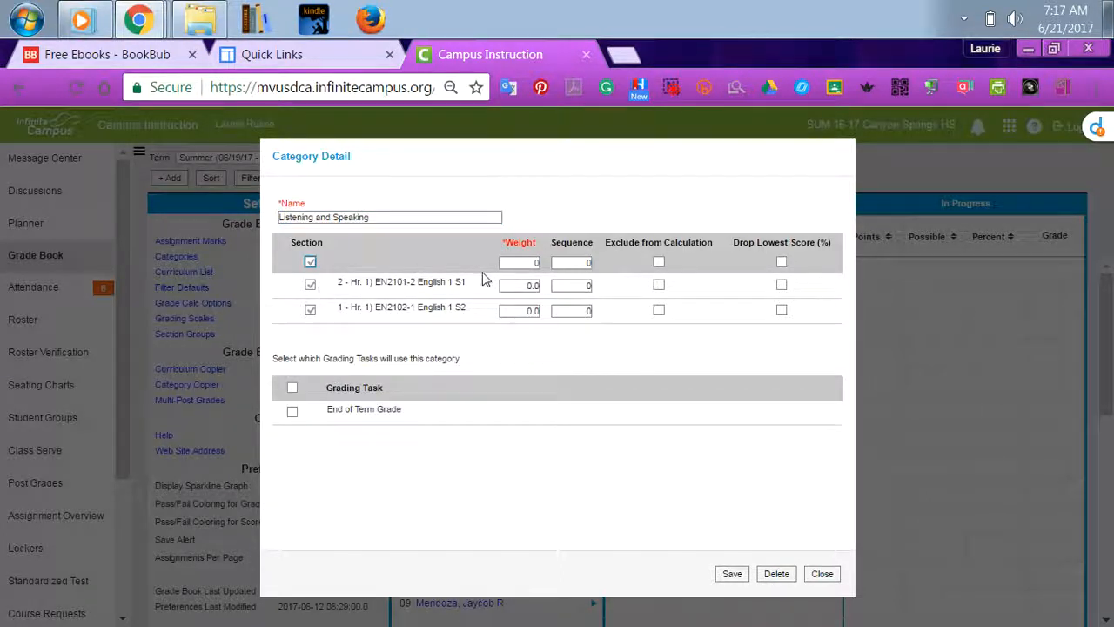
Give the Listening and Speaking category a weight of 25 and sequence 4, and save it for the End of Term Grade task
click(533, 262)
key(BackSpace)
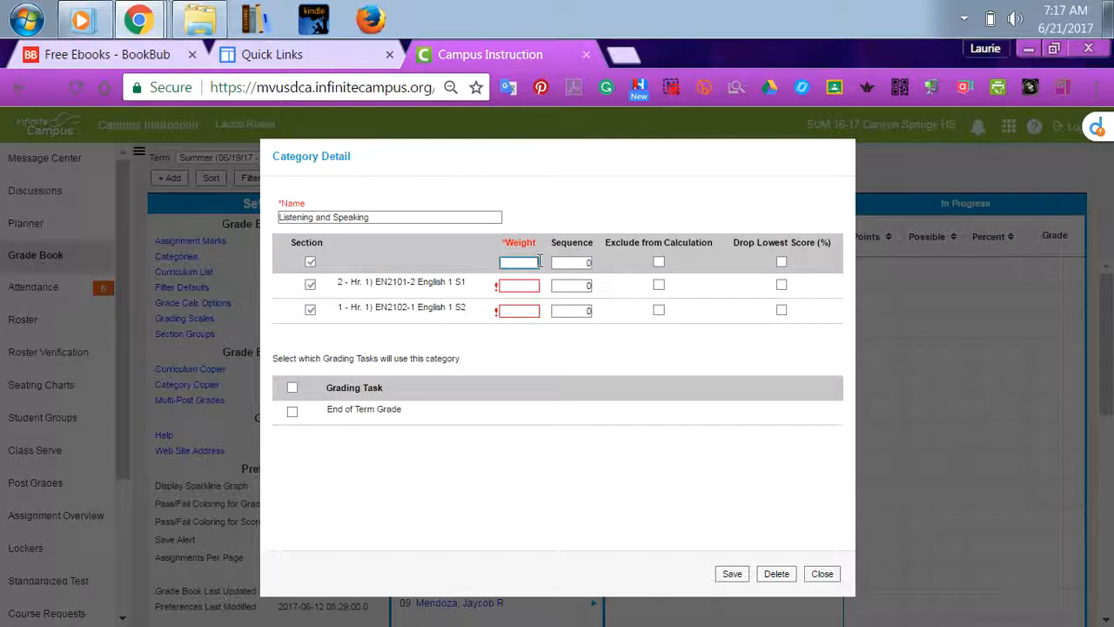
text(25)
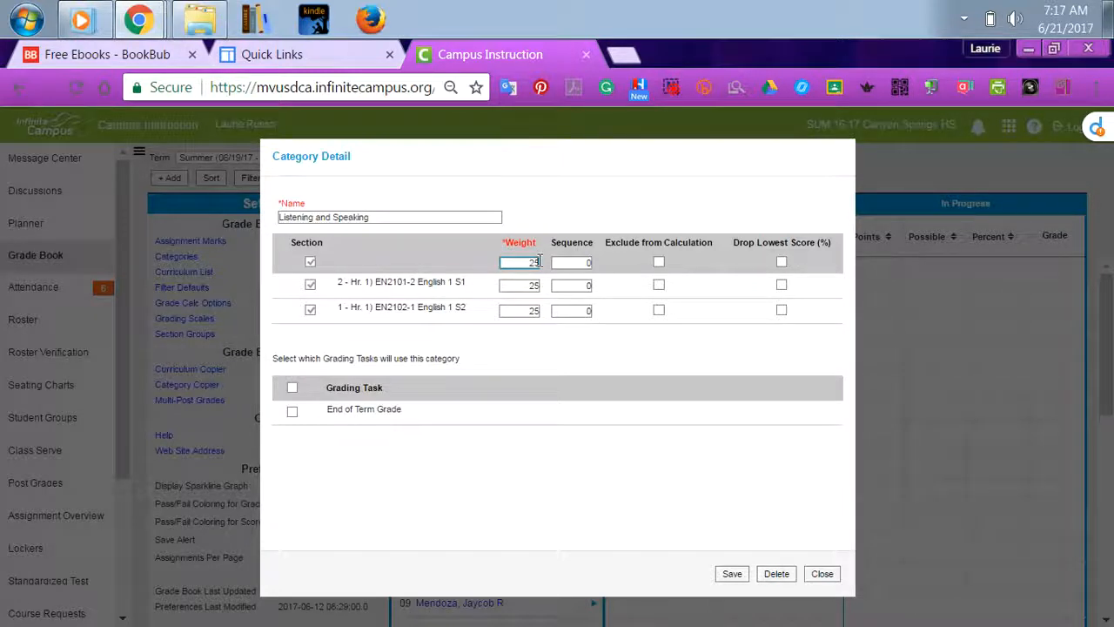
click(575, 264)
text(1)
text(4)
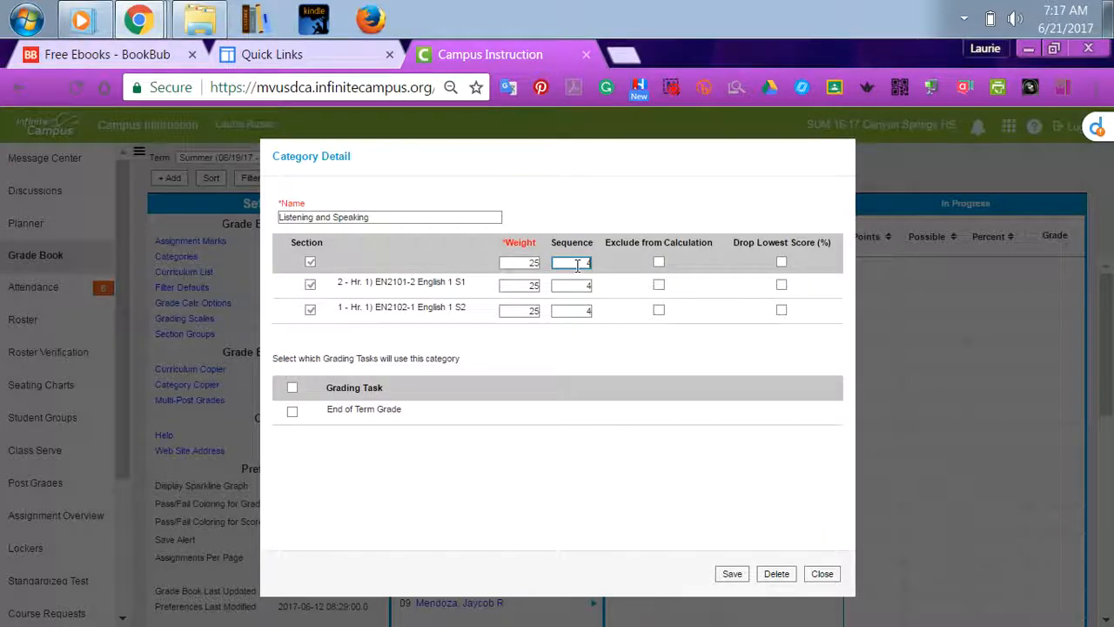
click(293, 412)
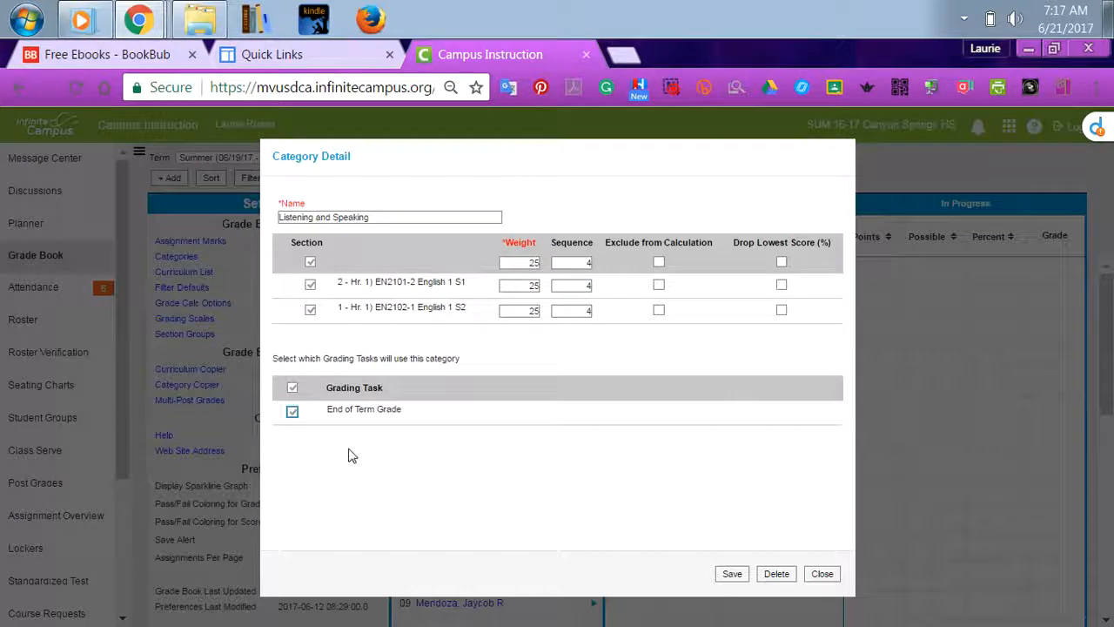
click(724, 578)
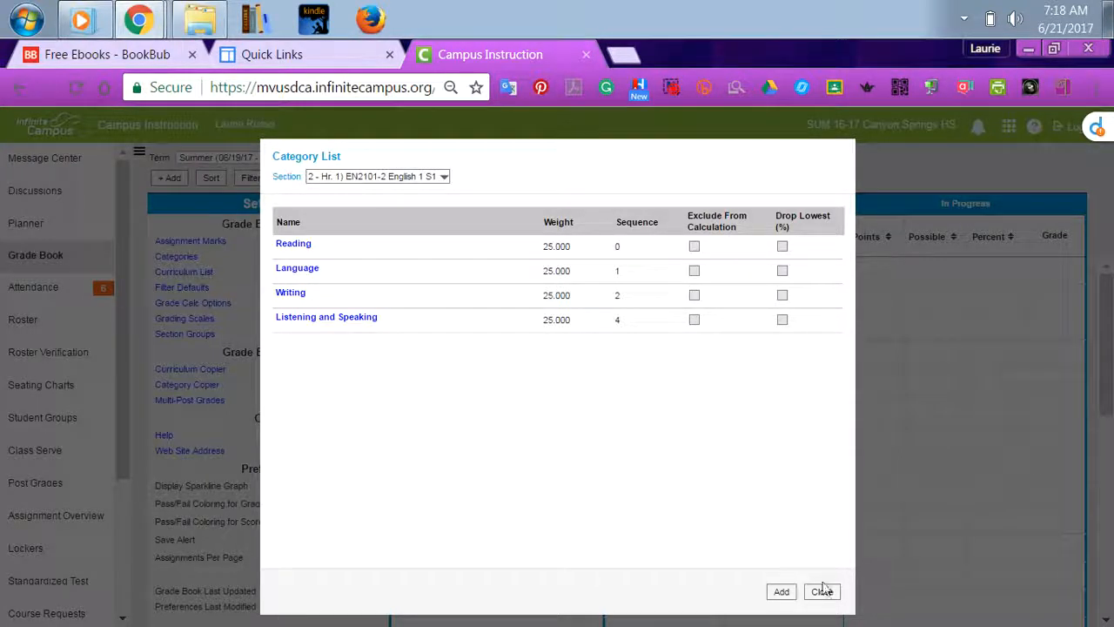
Add a new category named Other for both English 1 sections with sequence 5
click(781, 594)
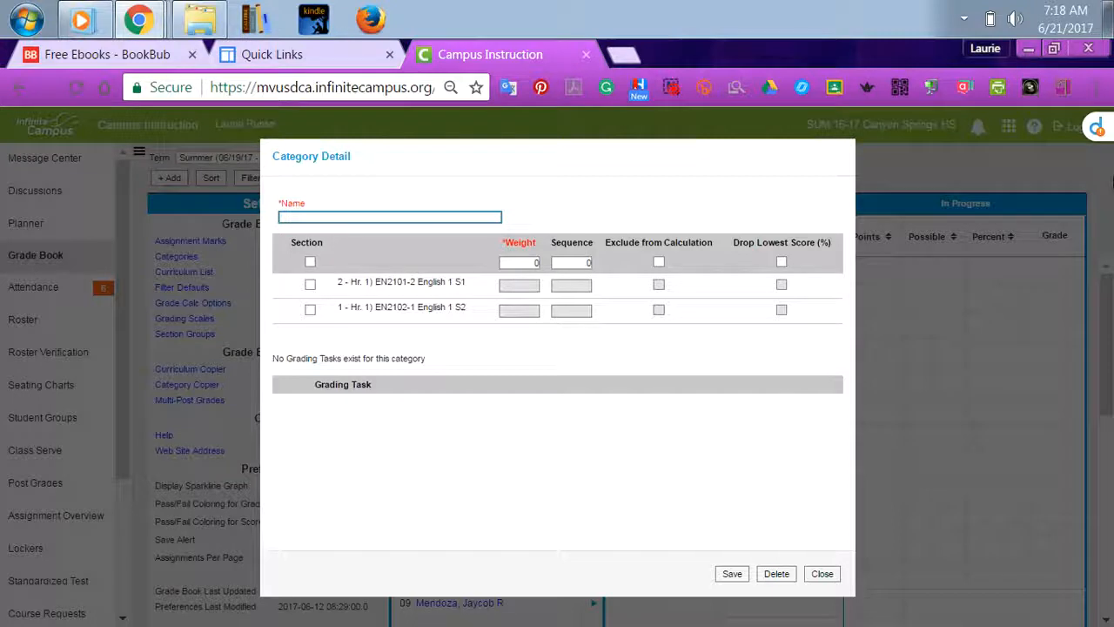
text(Other)
click(310, 261)
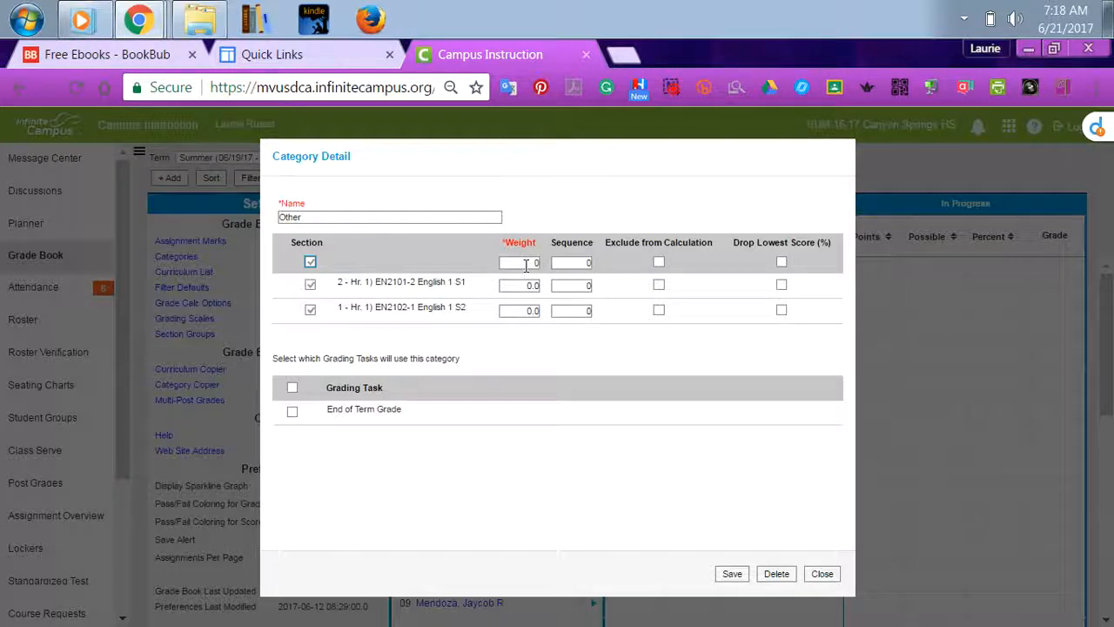
click(582, 262)
Exclude the Other category from calculation and save it for the End of Term Grade task
click(659, 261)
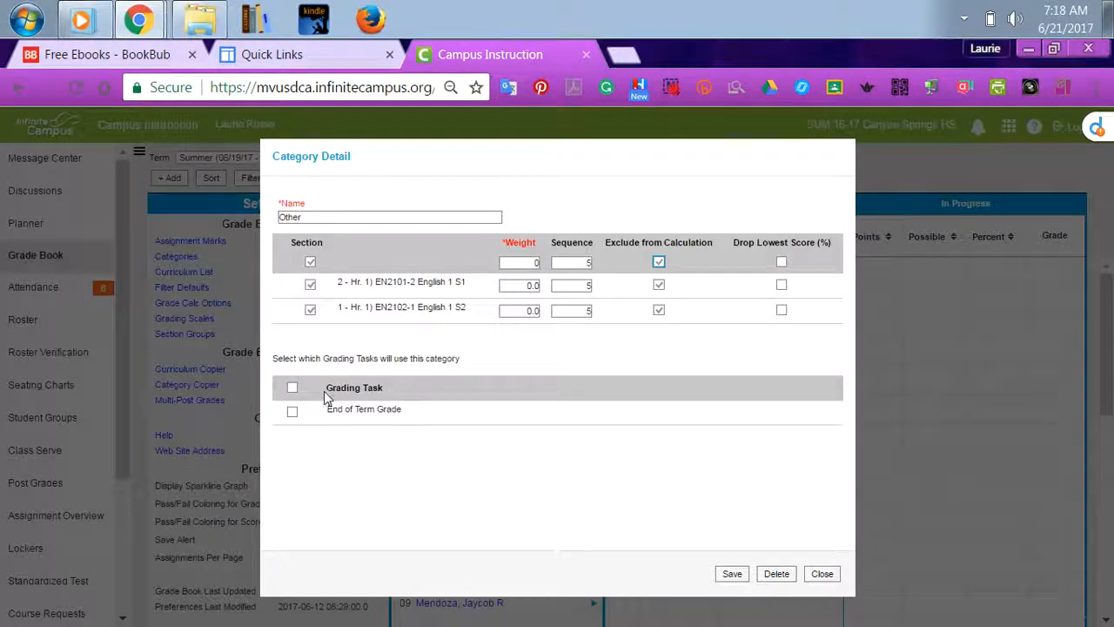
click(292, 412)
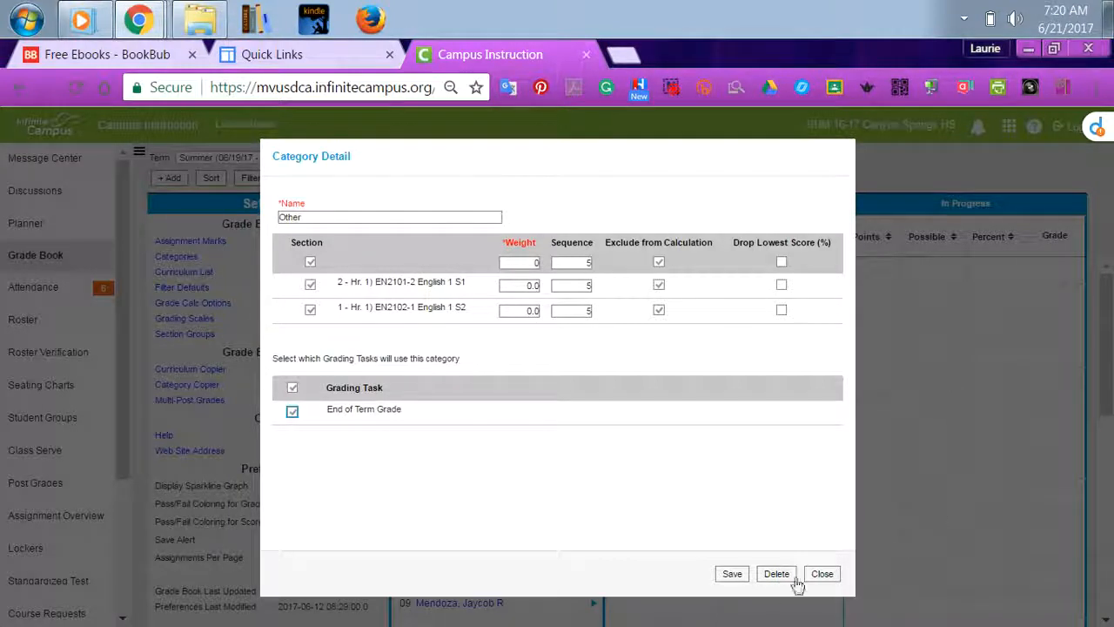
click(730, 576)
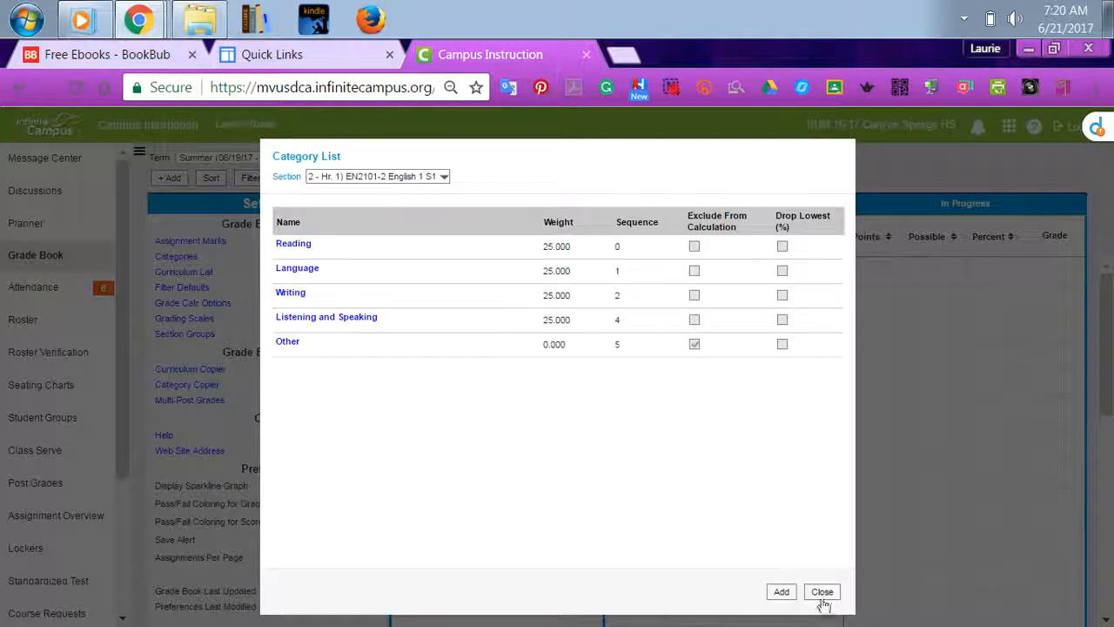
Close the category list and check the new category columns in the grade book
click(823, 592)
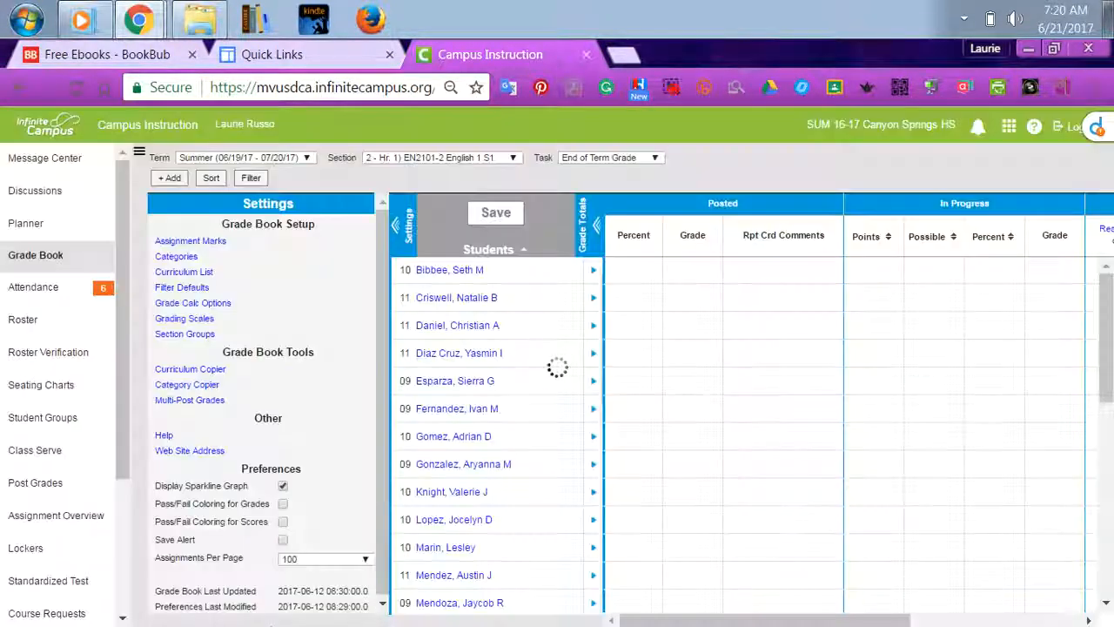
drag(652, 621, 822, 621)
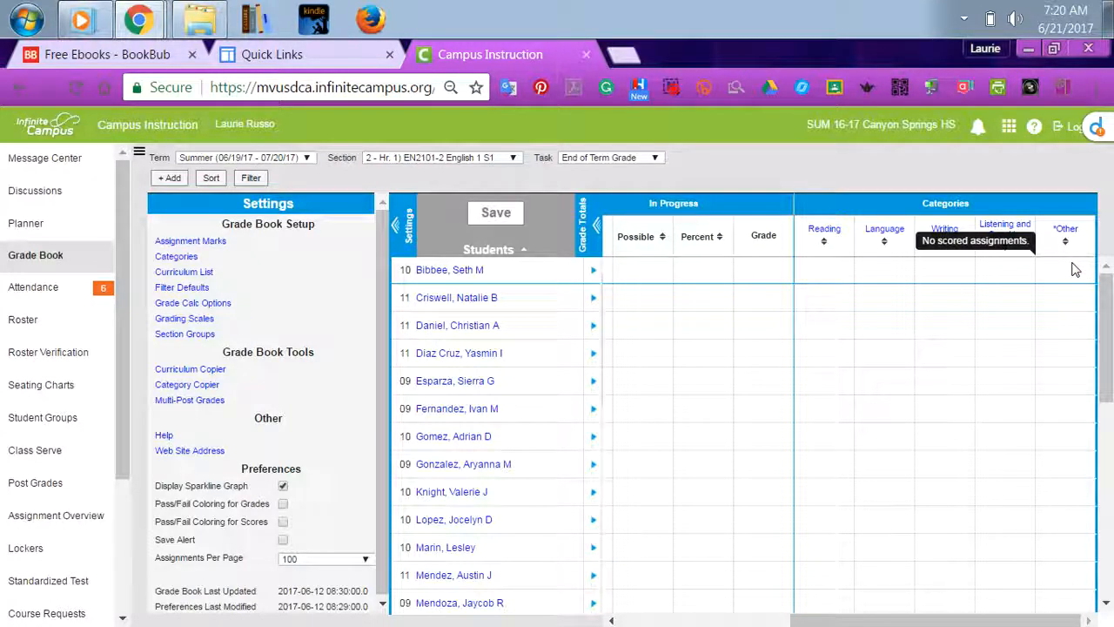
drag(805, 622, 698, 622)
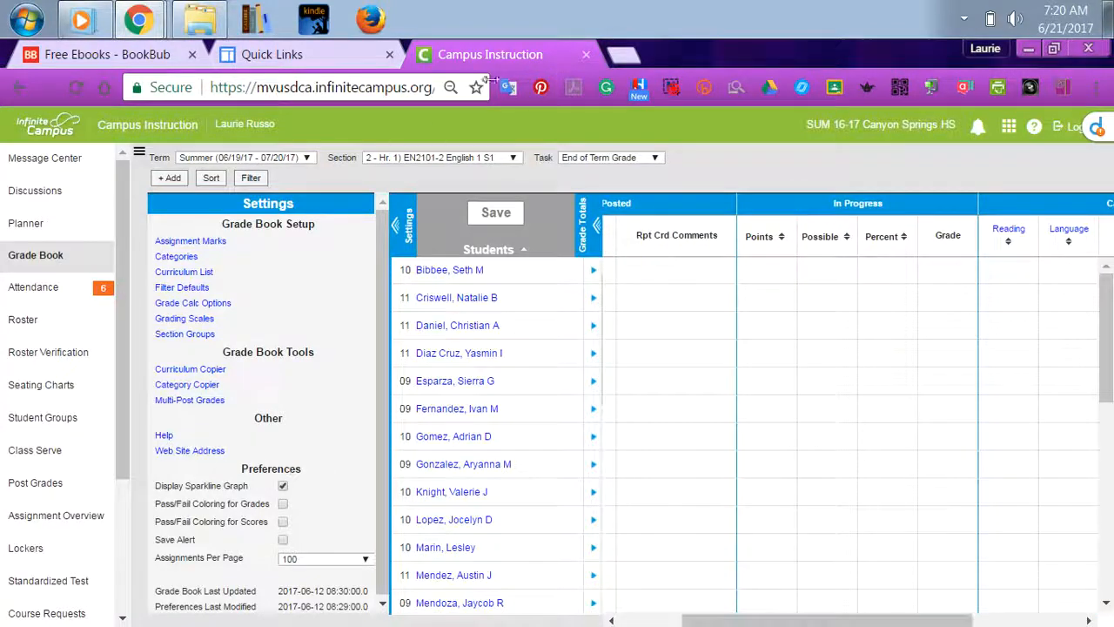
Open a new assignment for section EN2101-2 English 1 S1 and review its fields and grading task settings
click(168, 178)
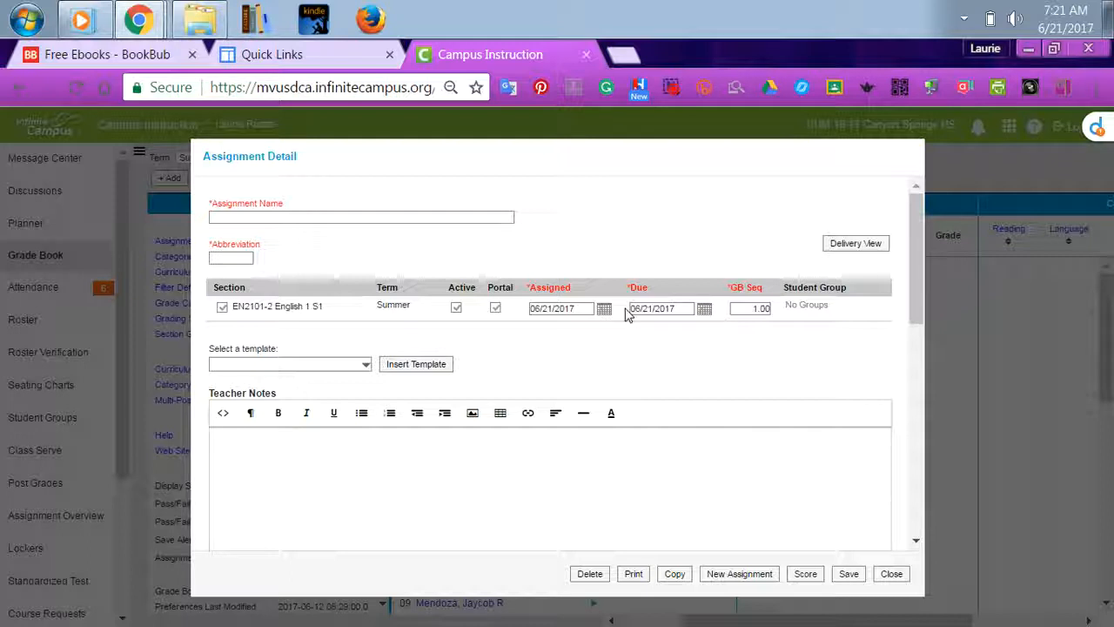
scroll(696, 410, down, 5)
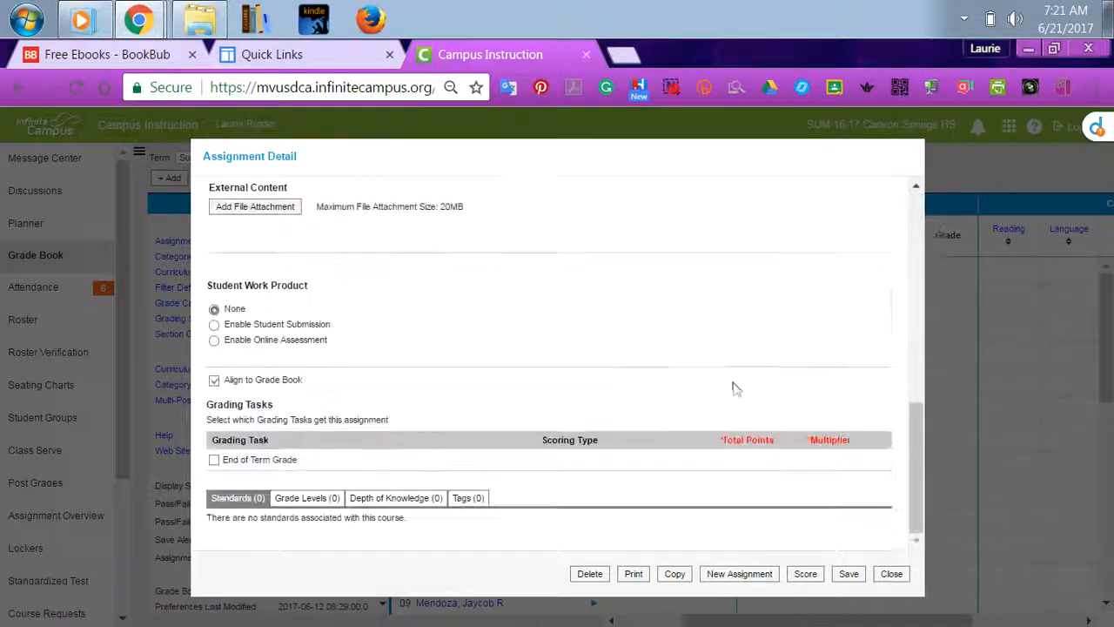
scroll(707, 382, up, 5)
scroll(707, 382, down, 5)
scroll(707, 382, up, 10)
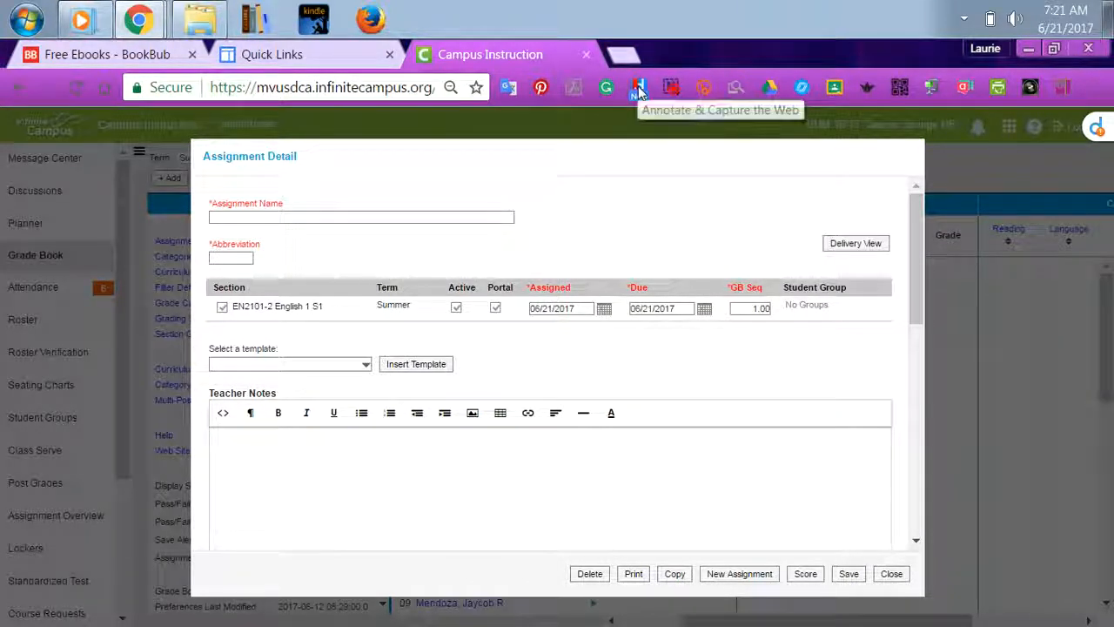
click(670, 90)
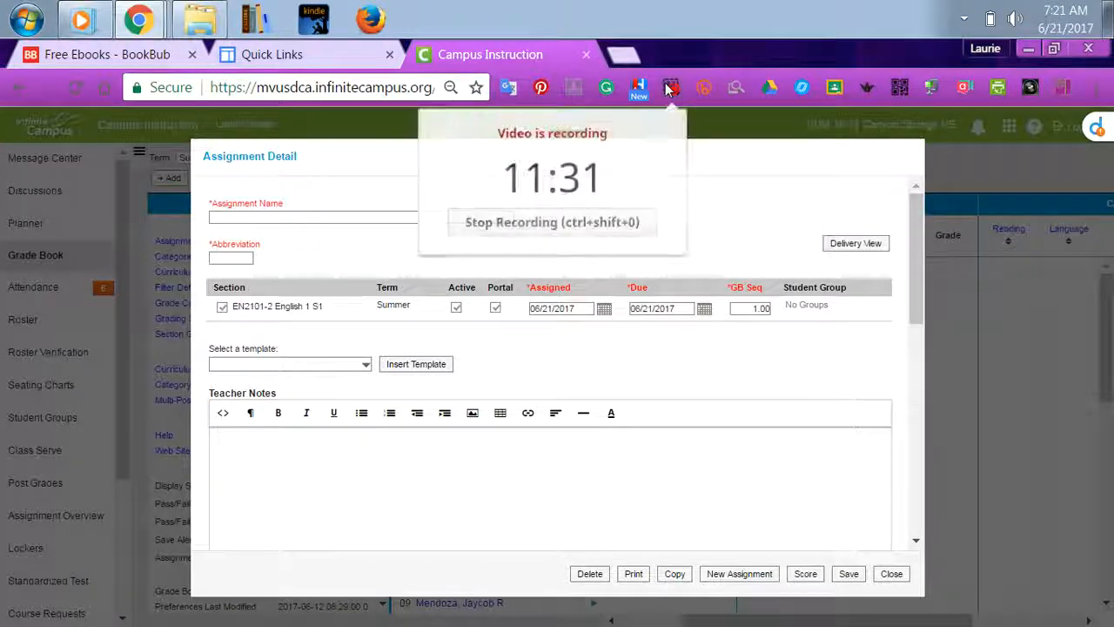